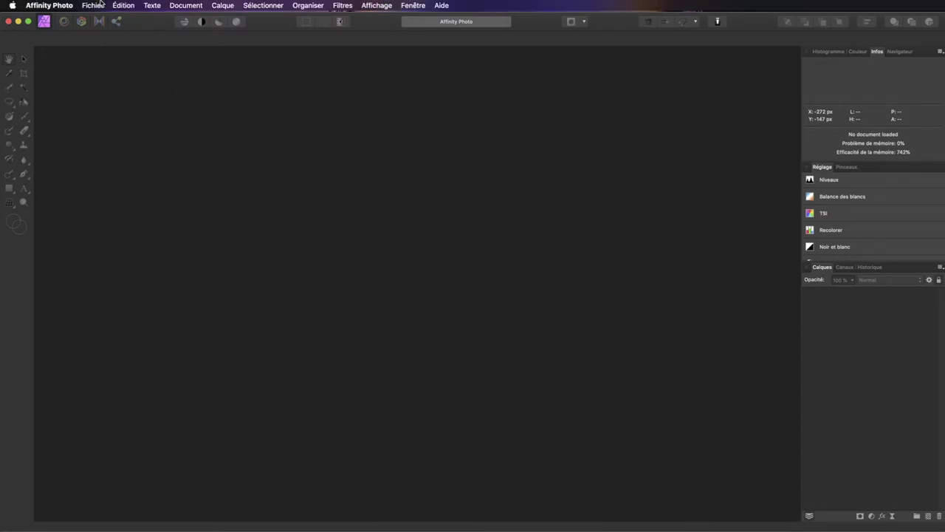
# Open the bare-back photo Sujet.jpg from the Images folder.
pyautogui.click(93, 5)
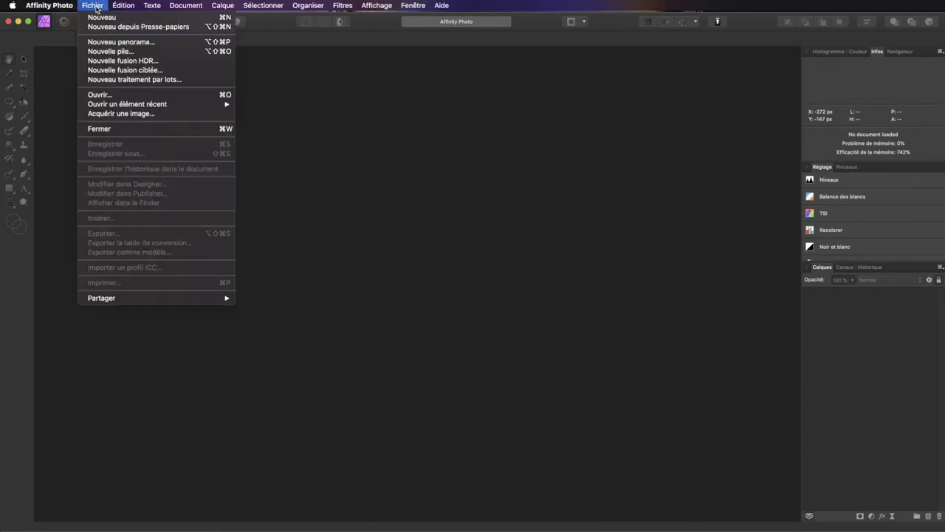
pyautogui.click(106, 96)
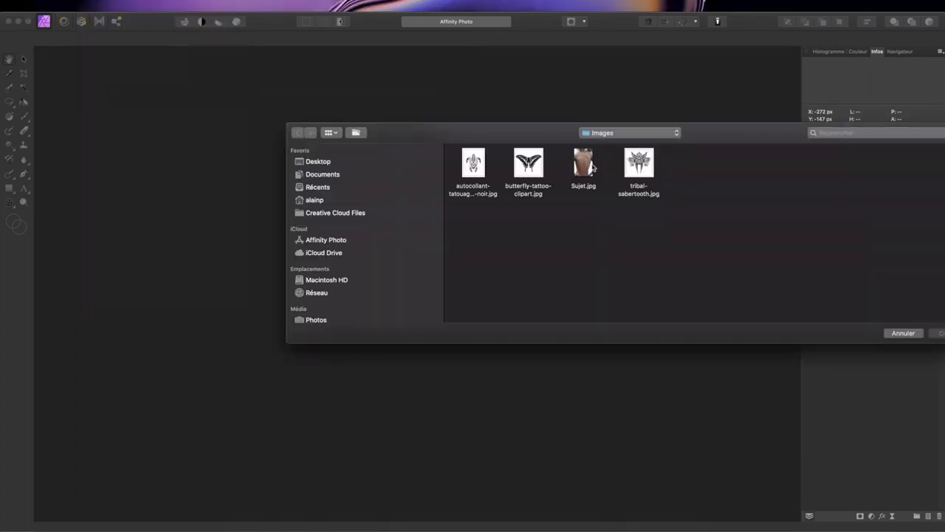
pyautogui.click(590, 167)
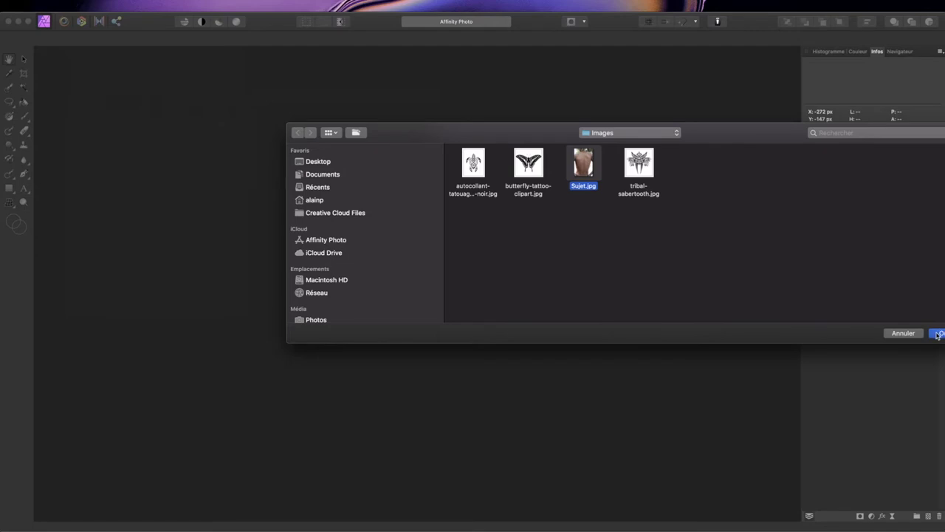
pyautogui.click(937, 334)
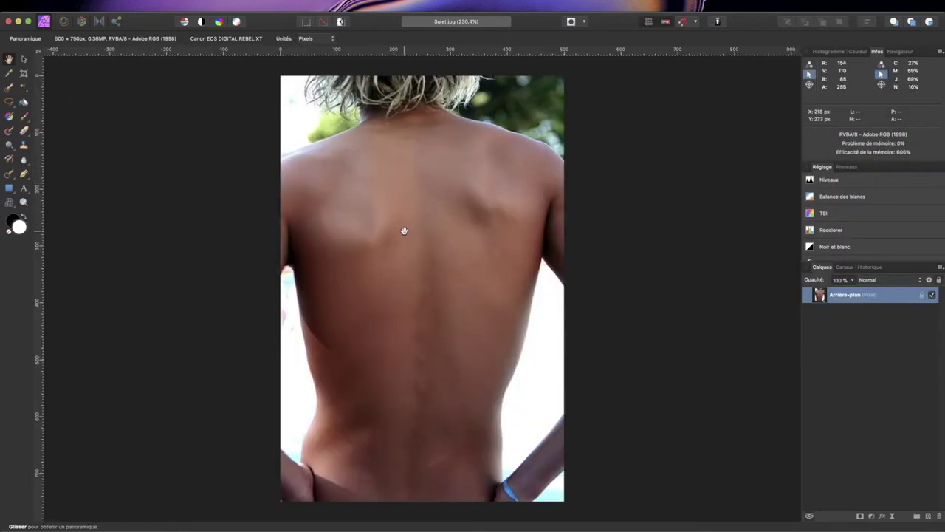
pyautogui.scroll(3, 404, 232)
pyautogui.scroll(5, 404, 232)
pyautogui.scroll(3, 404, 231)
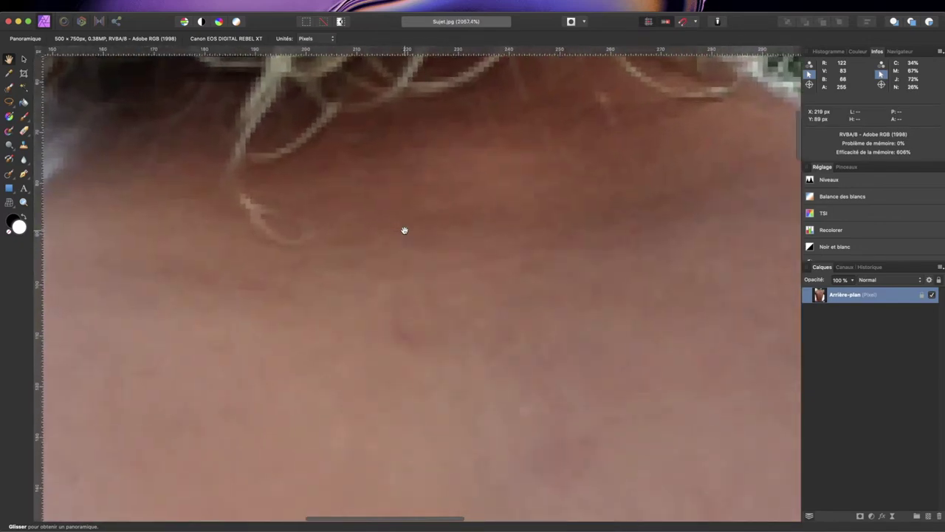
pyautogui.scroll(-5, 404, 231)
pyautogui.scroll(3, 404, 228)
pyautogui.scroll(3, 456, 143)
pyautogui.scroll(-3, 455, 144)
pyautogui.scroll(3, 428, 242)
pyautogui.scroll(-3, 428, 242)
pyautogui.scroll(3, 393, 376)
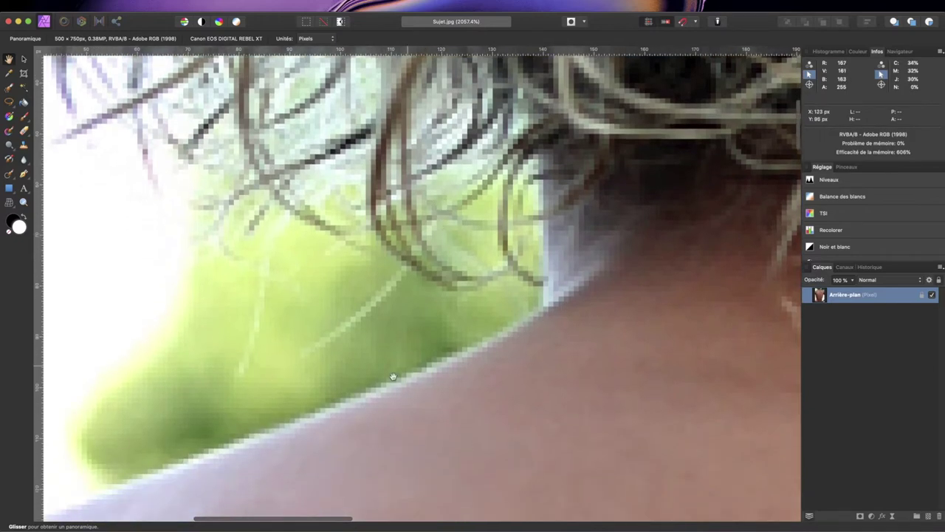
pyautogui.scroll(-3, 393, 377)
pyautogui.scroll(3, 508, 113)
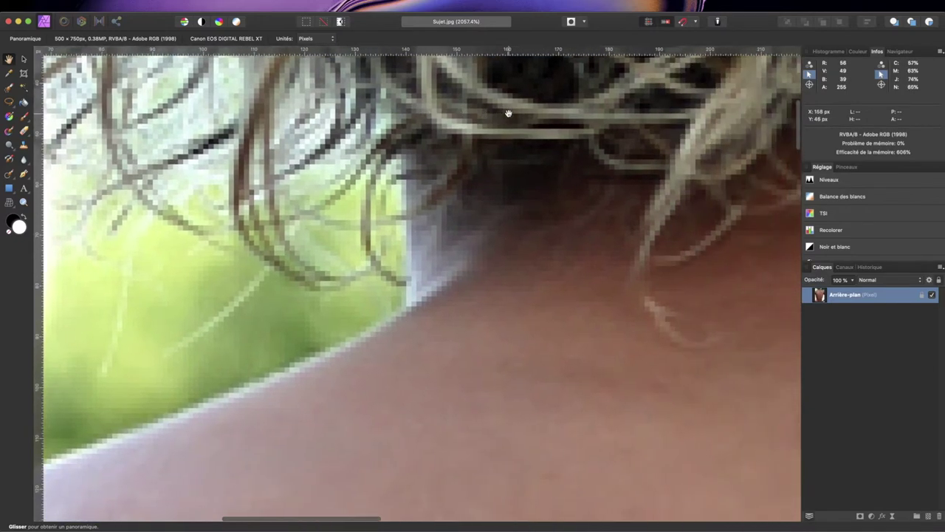
pyautogui.hscroll(2, 507, 113)
pyautogui.hscroll(2, 508, 113)
pyautogui.hscroll(1, 508, 113)
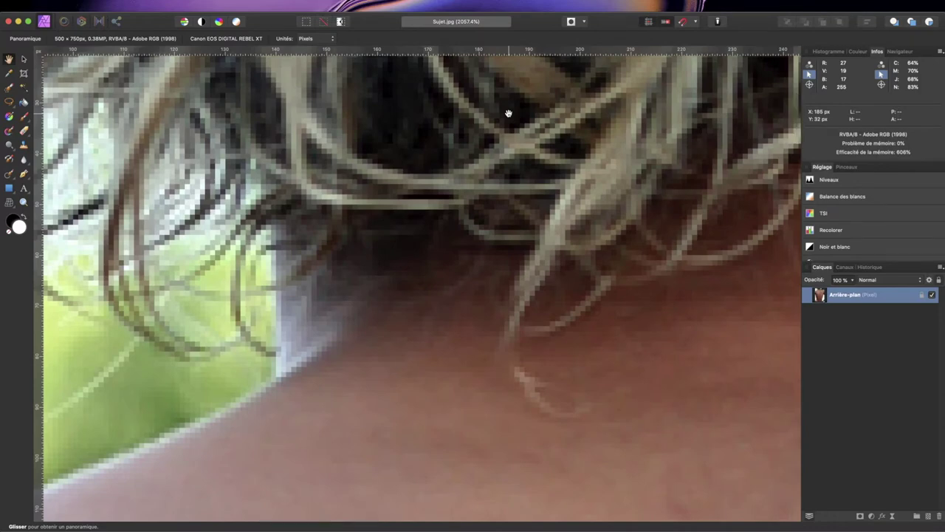
pyautogui.press('super+0')
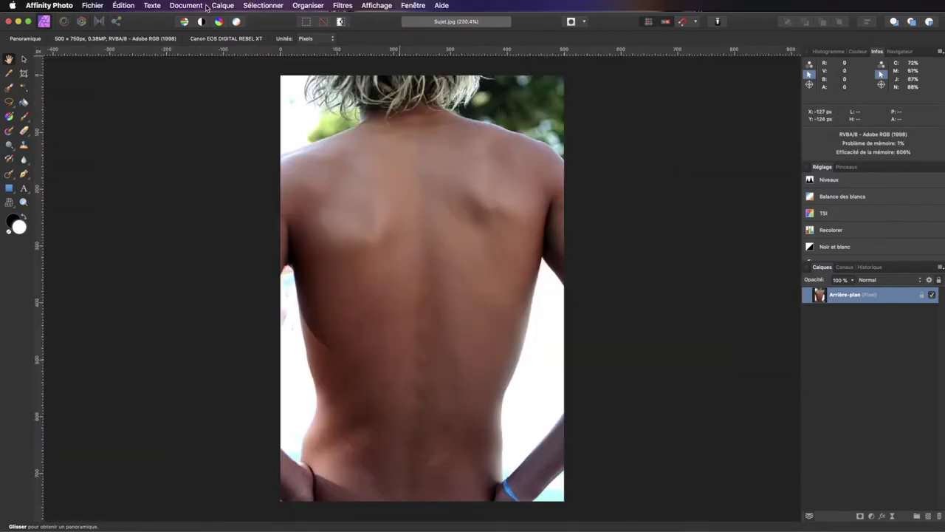
# Resize the document to 1000 px wide (1500 px high) with Lanczos 3 (séparable) resampling.
pyautogui.click(190, 7)
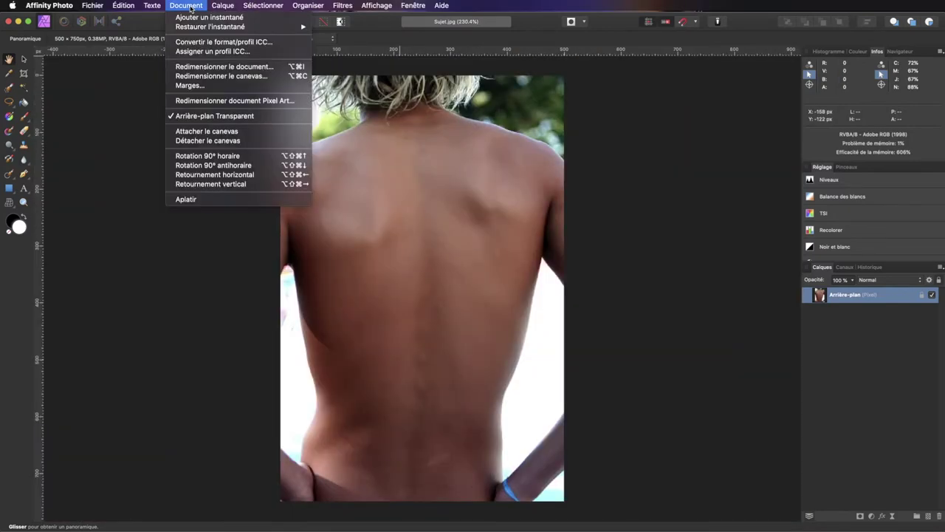
pyautogui.click(203, 68)
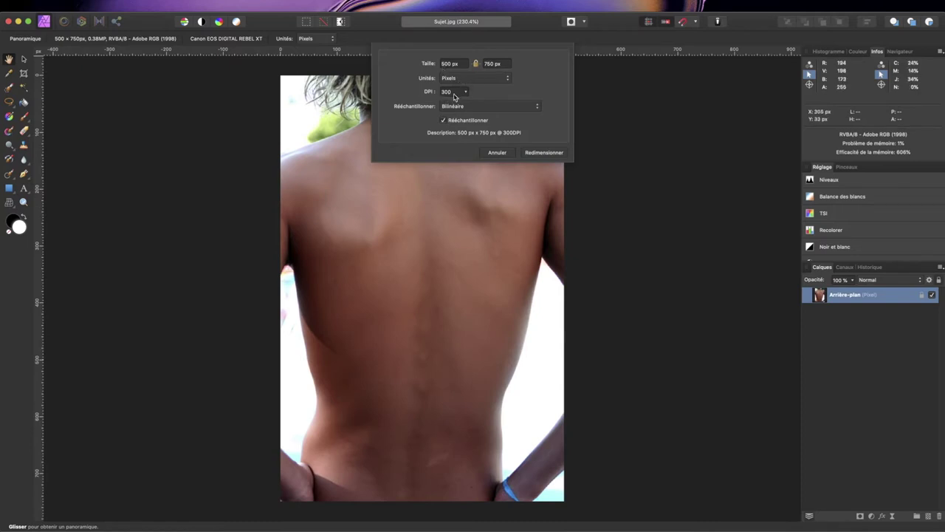
pyautogui.click(451, 63)
pyautogui.write('1000')
pyautogui.press('Tab')
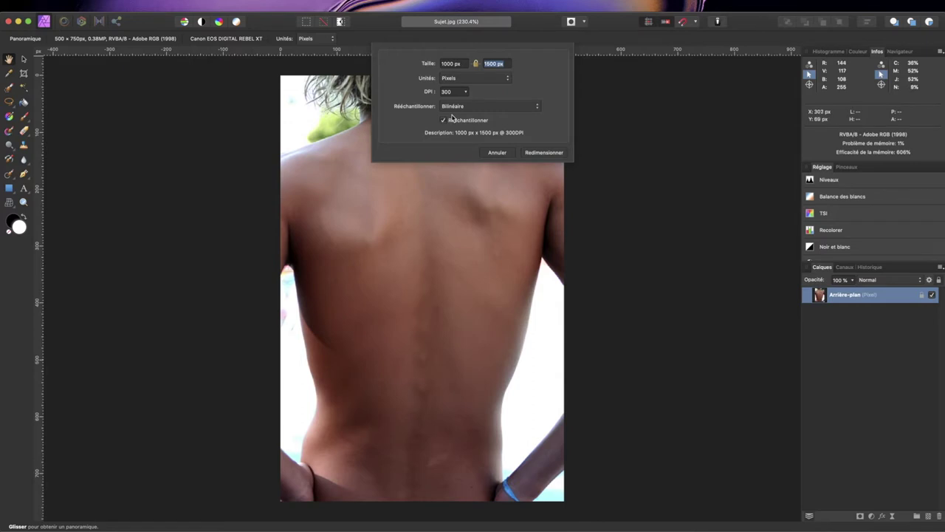
pyautogui.click(537, 110)
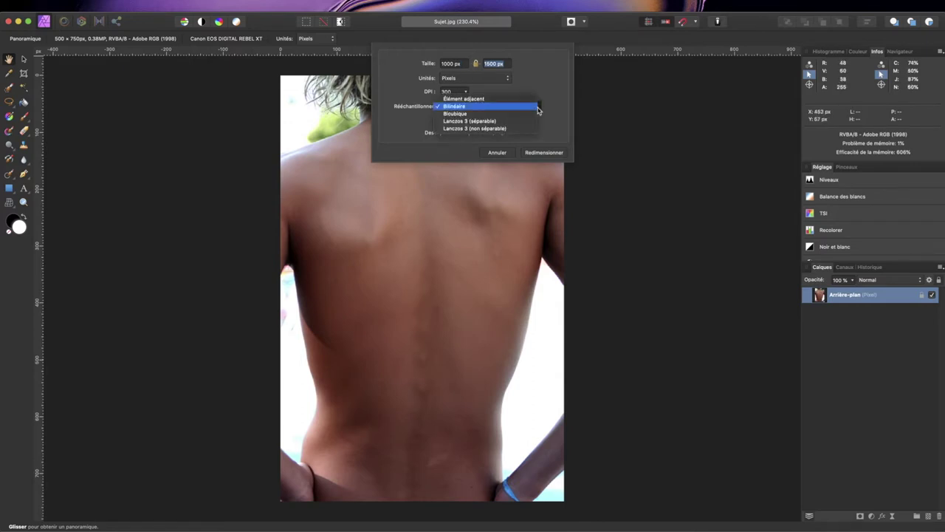
pyautogui.click(525, 122)
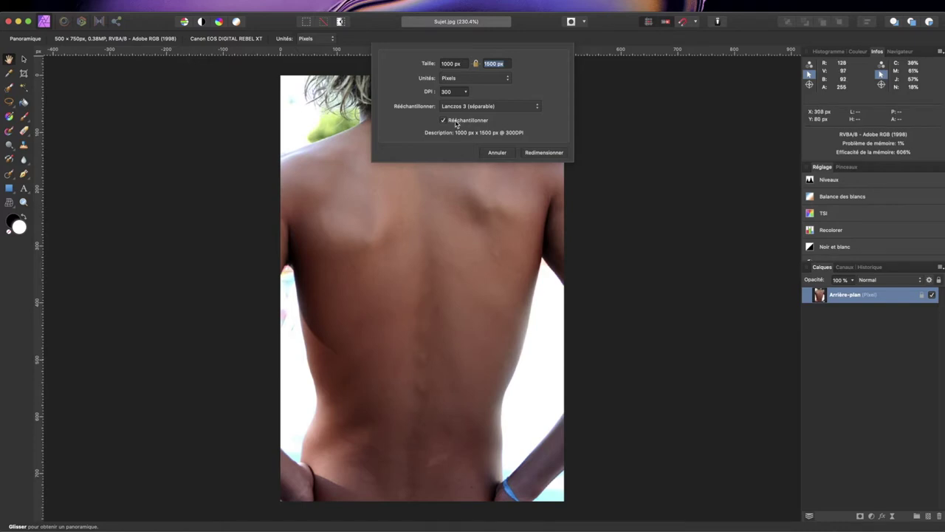
pyautogui.click(544, 153)
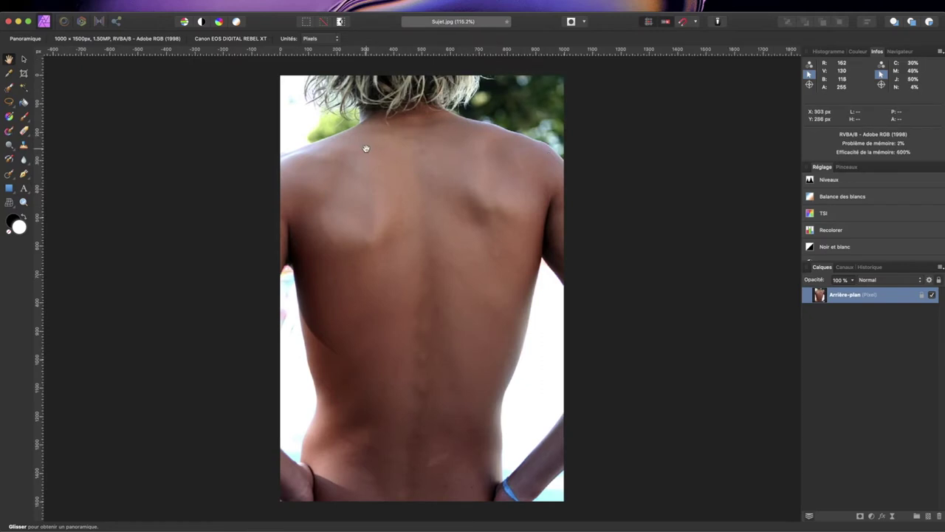
pyautogui.scroll(5, 365, 149)
pyautogui.scroll(3, 365, 149)
pyautogui.scroll(3, 366, 148)
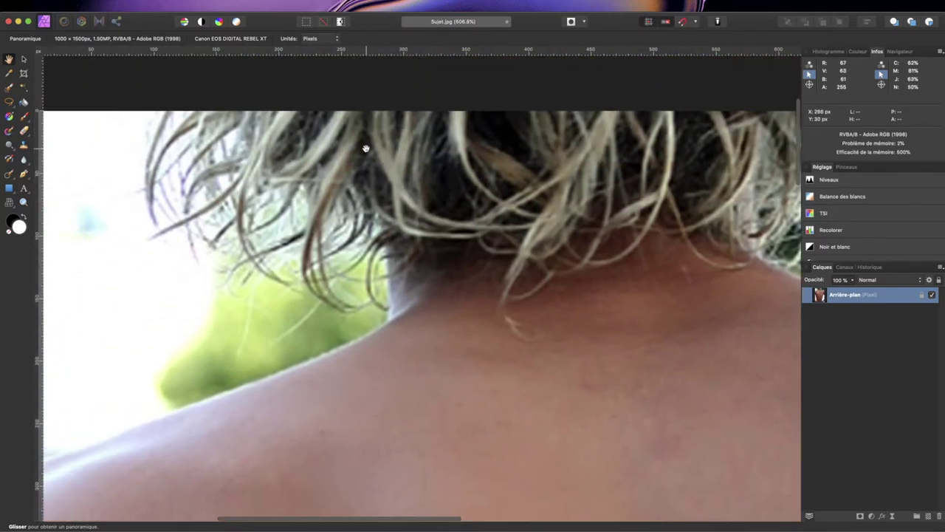
pyautogui.hscroll(-2, 366, 149)
pyautogui.scroll(2, 366, 148)
pyautogui.scroll(2, 365, 149)
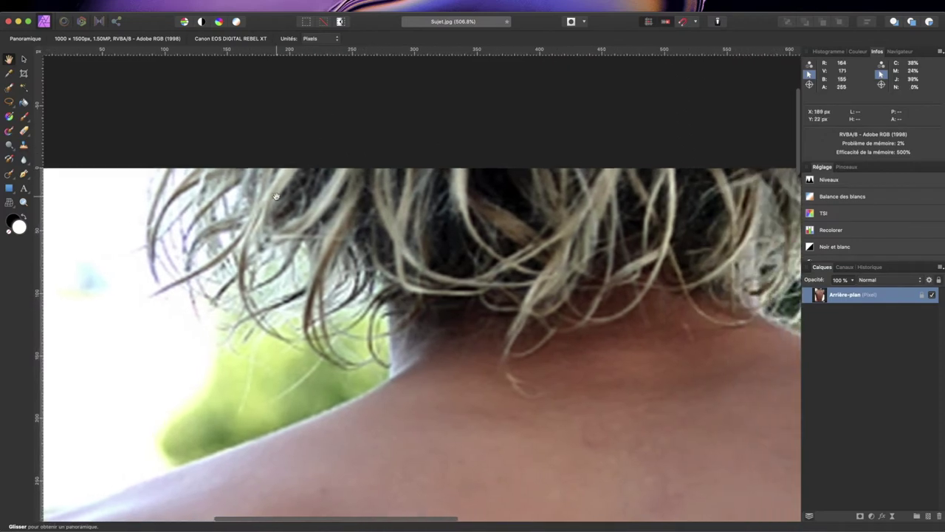
pyautogui.hscroll(-1, 473, 277)
pyautogui.scroll(-2, 472, 277)
pyautogui.scroll(1, 472, 277)
pyautogui.scroll(2, 472, 277)
pyautogui.hscroll(-1, 473, 278)
pyautogui.scroll(-2, 473, 278)
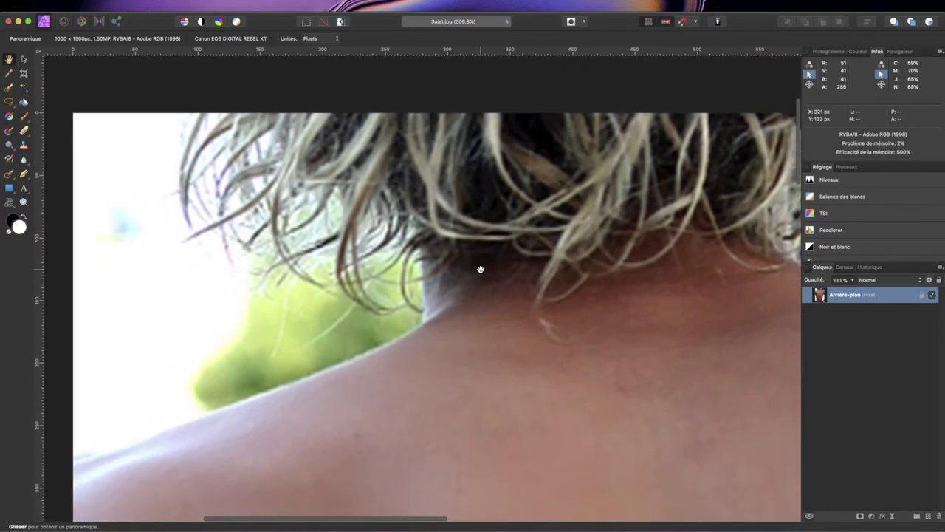
pyautogui.scroll(-2, 453, 224)
pyautogui.hscroll(1, 453, 225)
pyautogui.scroll(-2, 453, 225)
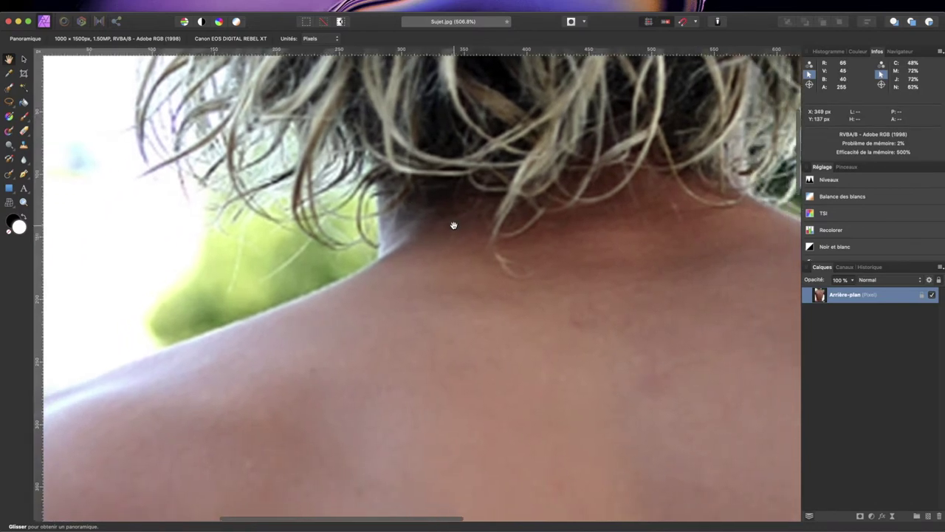
pyautogui.hscroll(-2, 454, 224)
pyautogui.scroll(-2, 454, 224)
pyautogui.hscroll(-1, 454, 224)
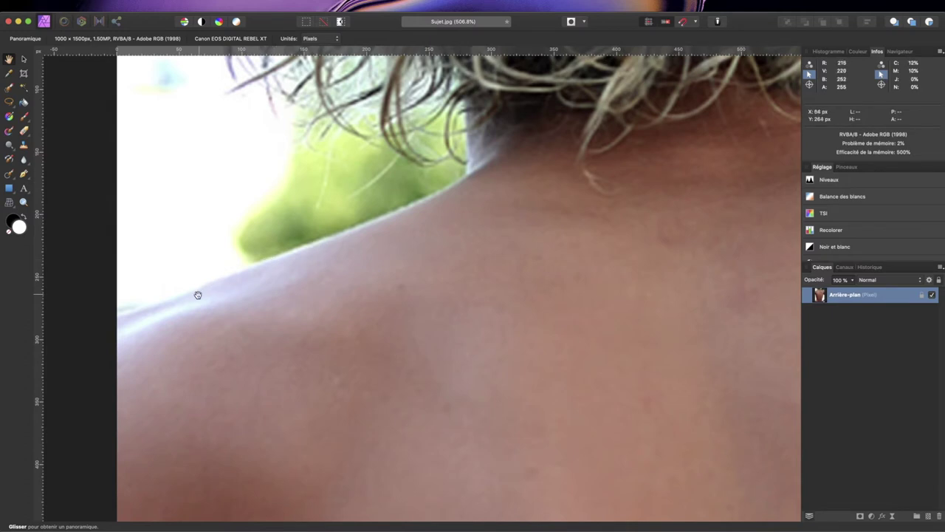
pyautogui.hscroll(2, 473, 273)
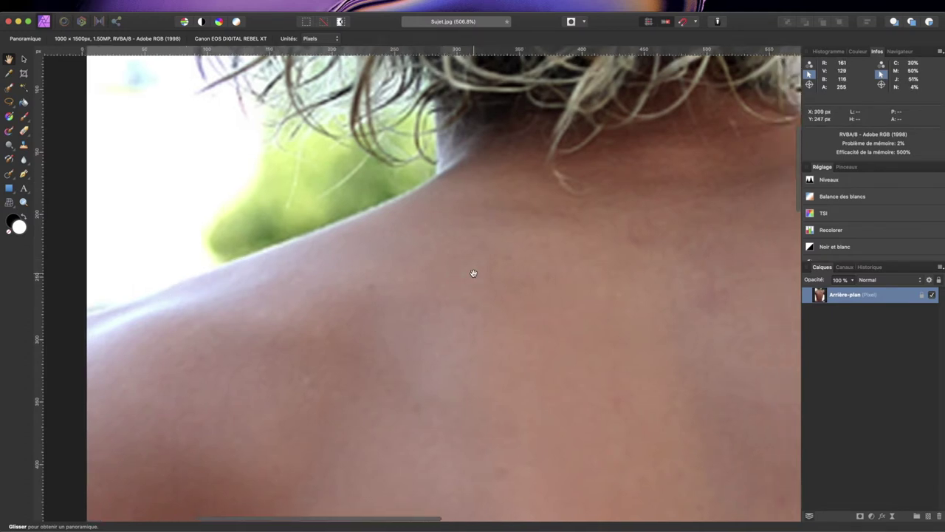
pyautogui.hscroll(4, 473, 273)
pyautogui.hscroll(3, 473, 273)
pyautogui.hscroll(4, 473, 273)
pyautogui.scroll(2, 473, 273)
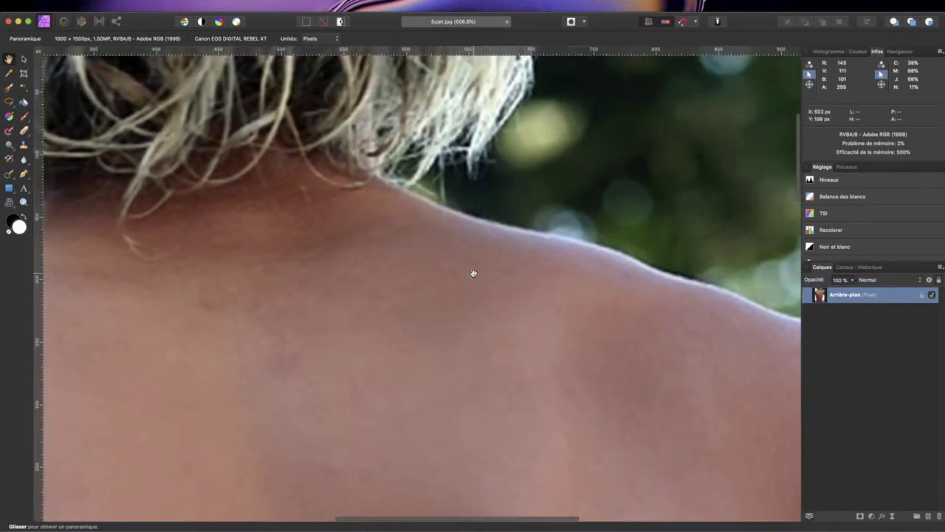
pyautogui.scroll(3, 474, 273)
pyautogui.scroll(2, 473, 273)
pyautogui.scroll(-2, 473, 273)
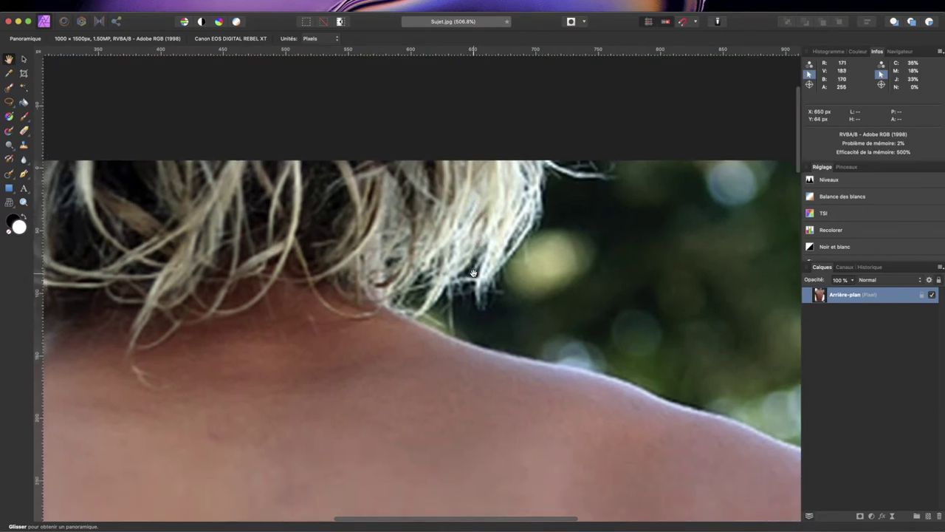
pyautogui.scroll(-2, 474, 273)
pyautogui.scroll(-1, 473, 274)
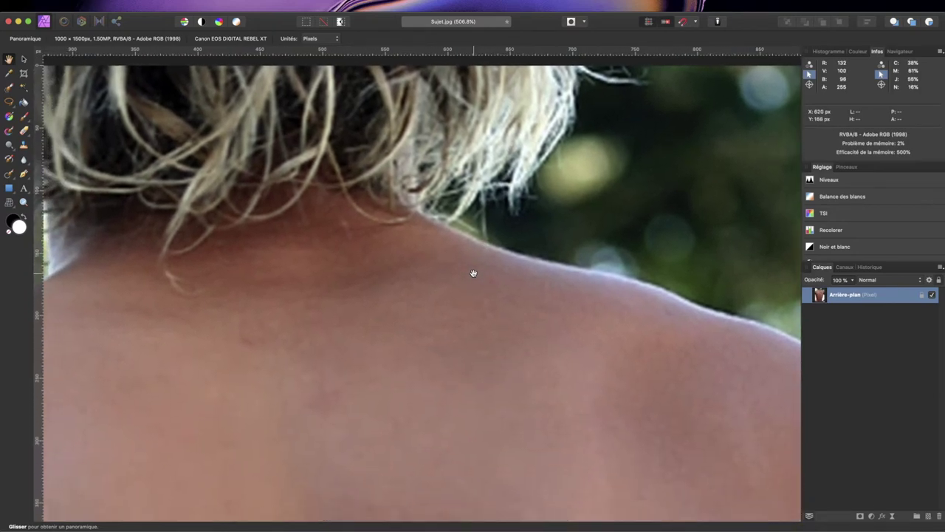
pyautogui.press('super+0')
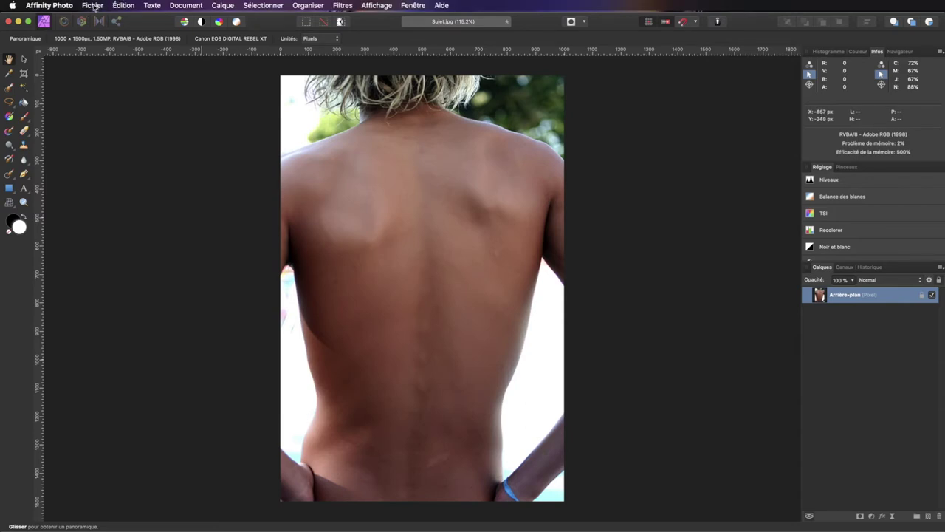
# Open tribal-sabertooth.jpg from the Images folder and zoom in on the artwork.
pyautogui.click(94, 6)
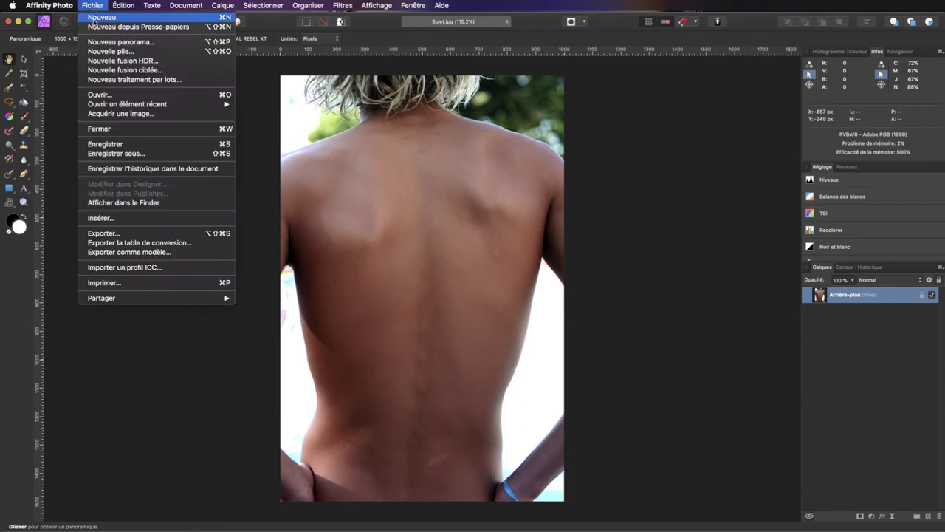
pyautogui.click(108, 96)
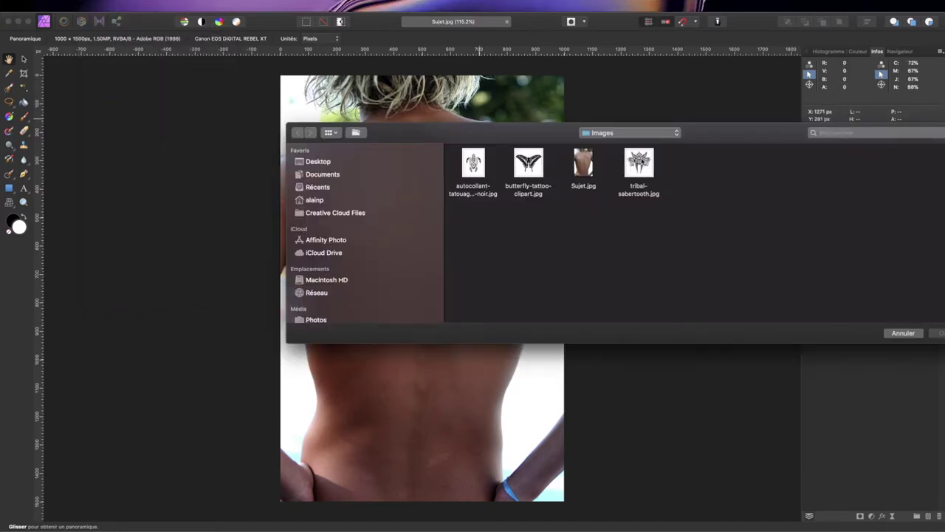
pyautogui.click(639, 164)
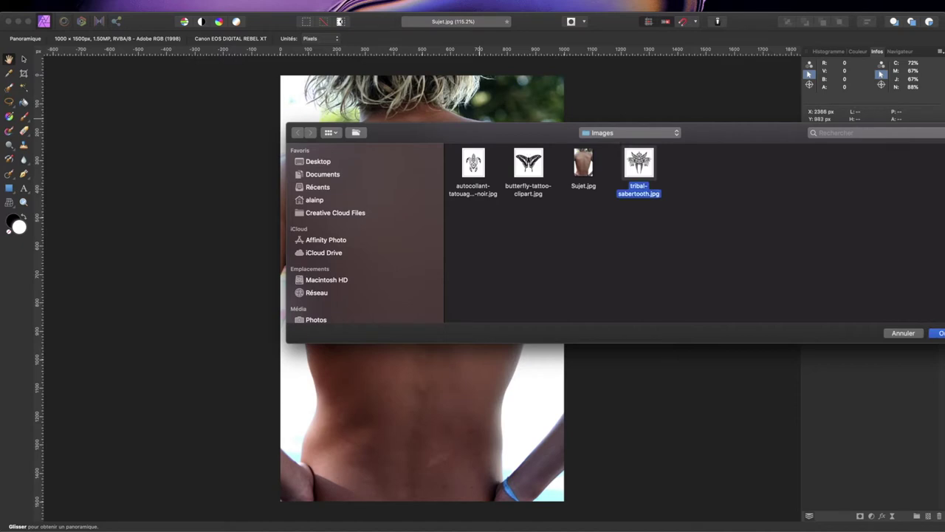
pyautogui.click(936, 334)
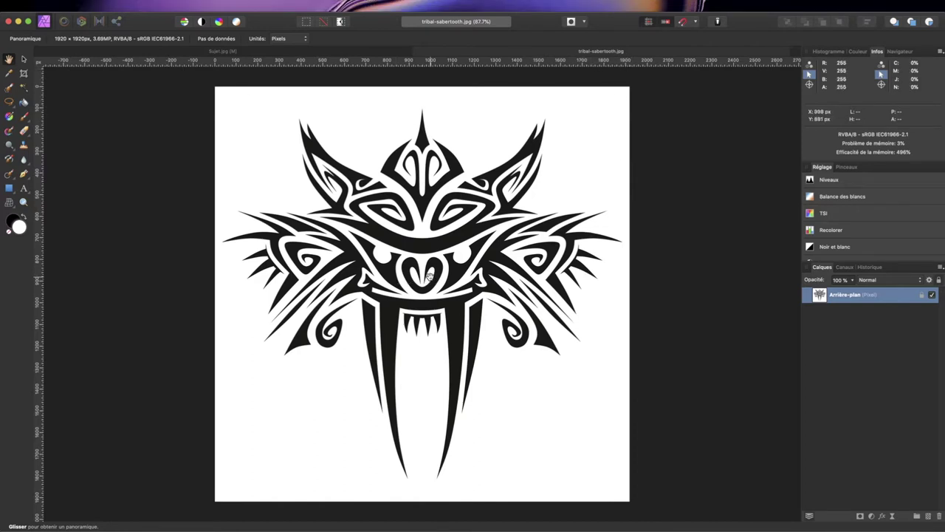
pyautogui.scroll(3, 428, 279)
pyautogui.scroll(3, 429, 278)
pyautogui.scroll(5, 429, 273)
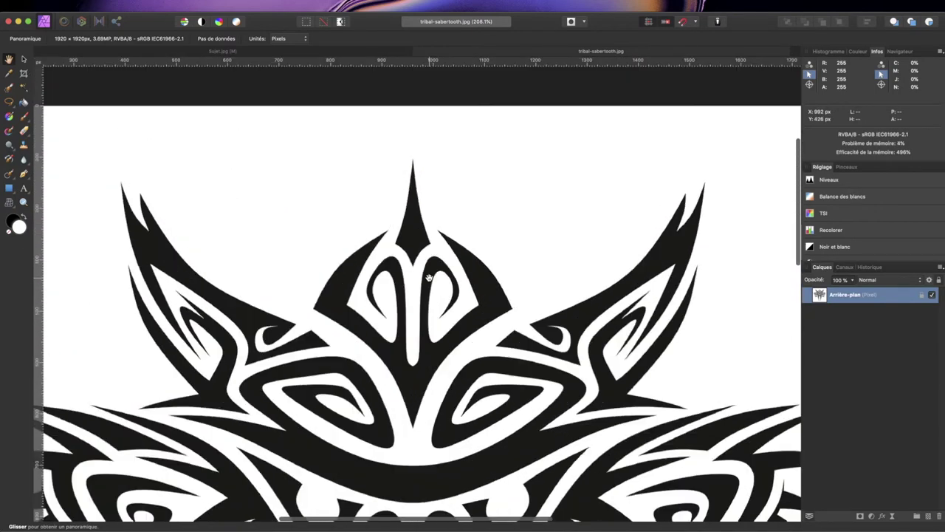
pyautogui.scroll(3, 430, 276)
pyautogui.scroll(-2, 428, 277)
pyautogui.scroll(-2, 428, 276)
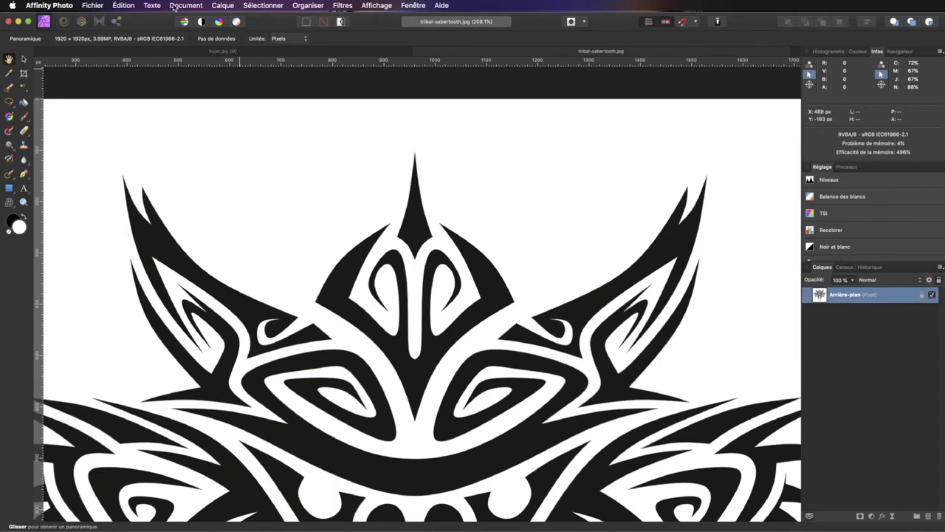
# Resize the tattoo document to 300 DPI and 1000 px wide using Lanczos 3 (séparable).
pyautogui.click(177, 6)
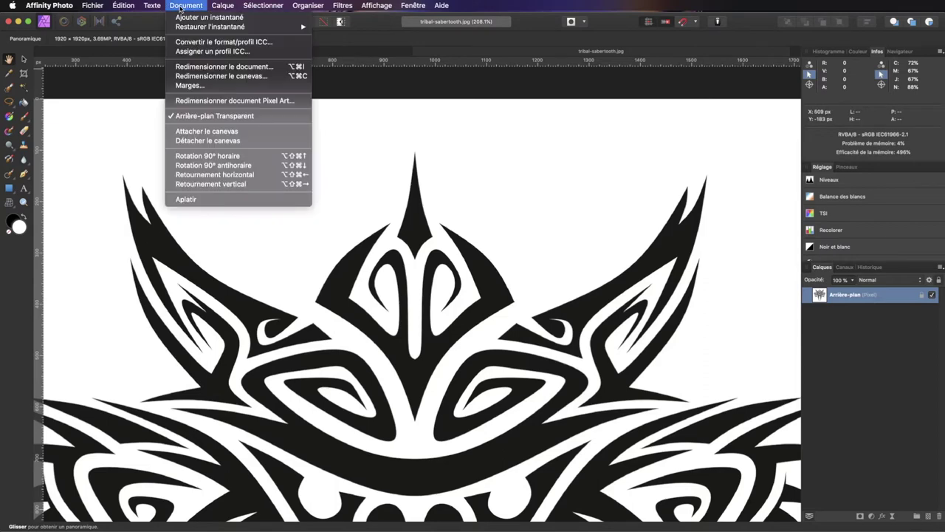
pyautogui.click(198, 71)
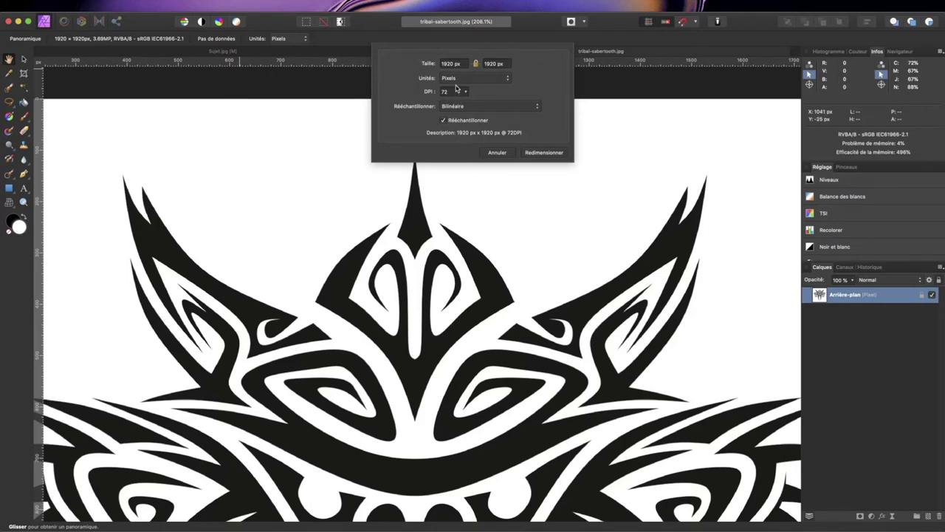
pyautogui.click(465, 92)
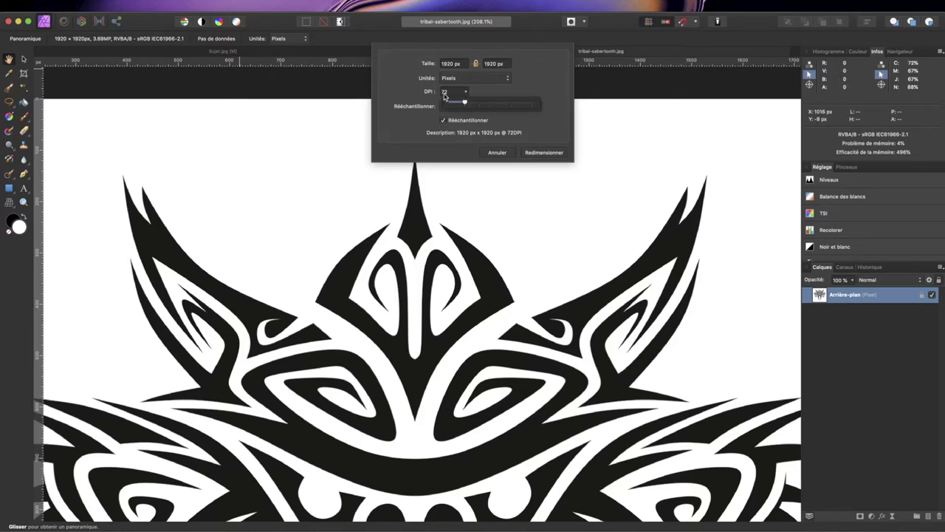
pyautogui.moveTo(466, 105); pyautogui.dragTo(513, 104)
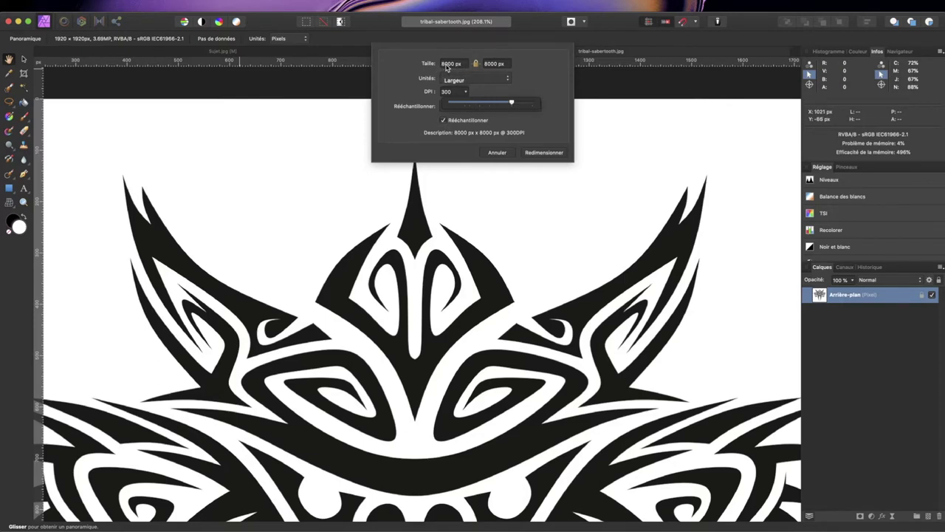
pyautogui.click(446, 66)
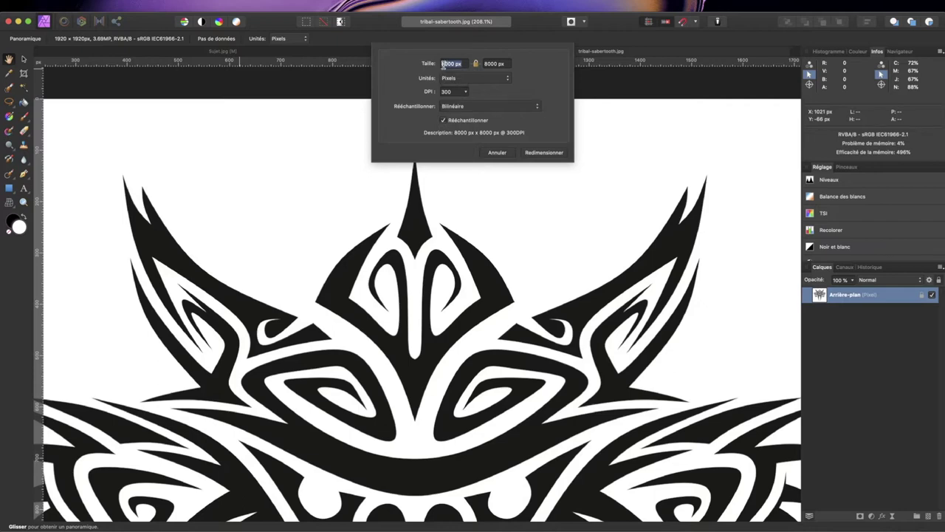
pyautogui.write('1000')
pyautogui.press('Tab')
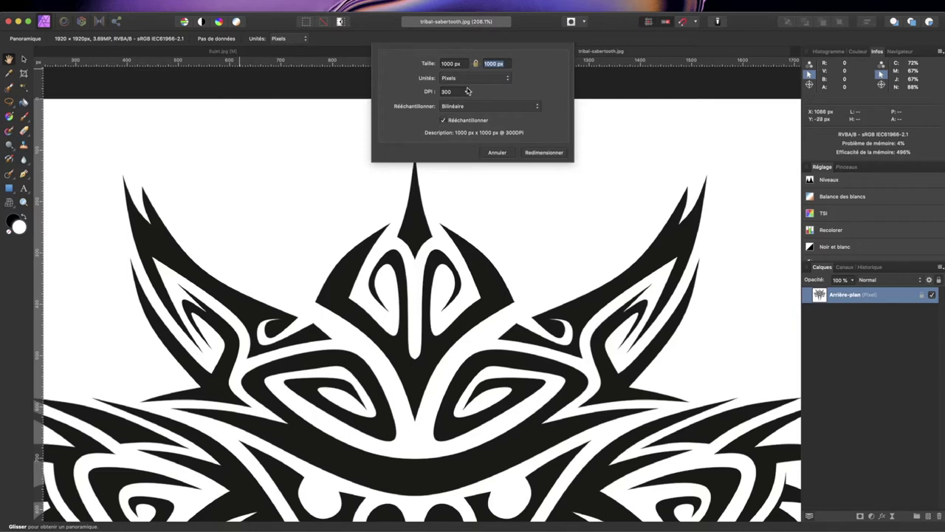
pyautogui.click(477, 108)
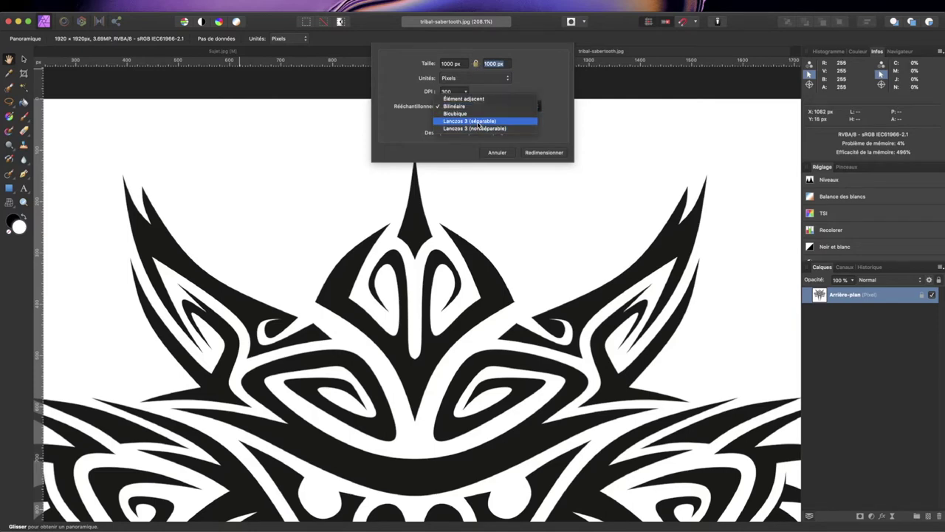
pyautogui.click(474, 121)
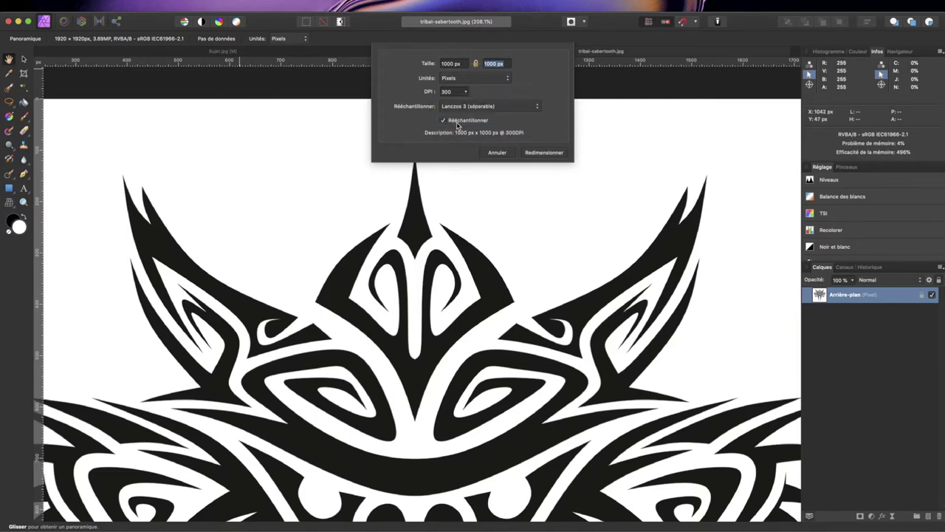
pyautogui.click(542, 154)
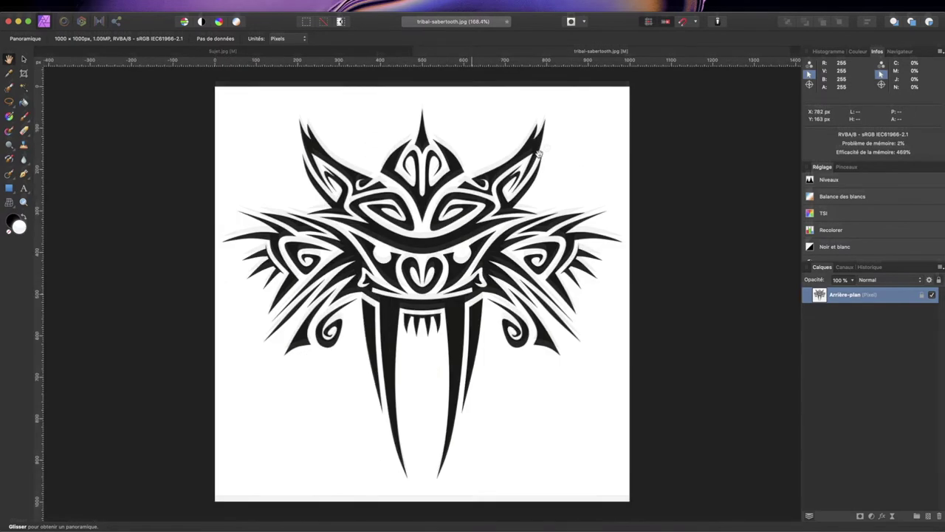
pyautogui.scroll(3, 477, 152)
pyautogui.scroll(-3, 477, 152)
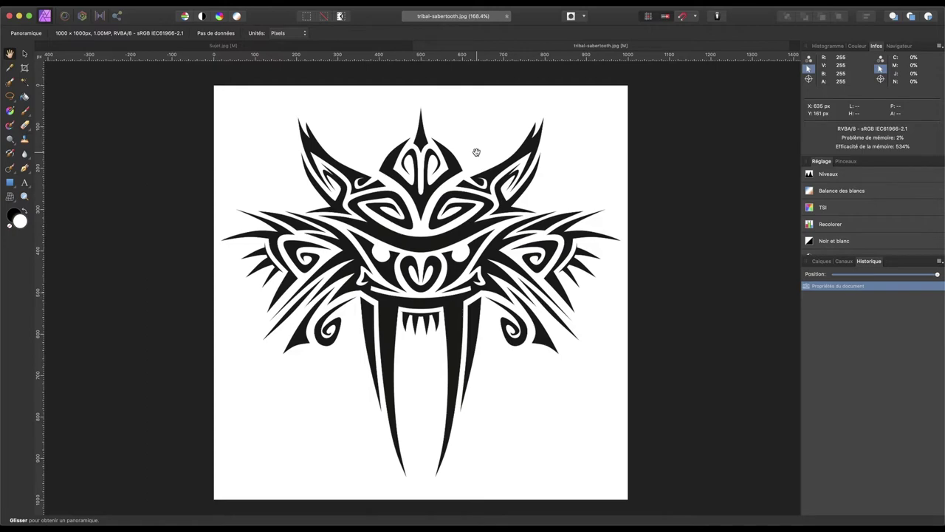
pyautogui.scroll(2, 476, 152)
pyautogui.scroll(2, 476, 152)
pyautogui.scroll(2, 477, 153)
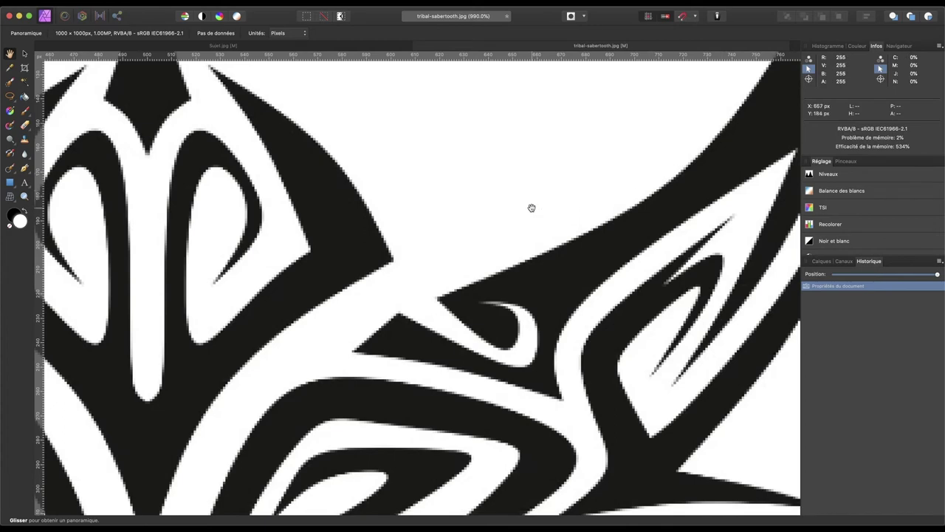
pyautogui.hscroll(-3, 531, 207)
pyautogui.hscroll(-5, 531, 208)
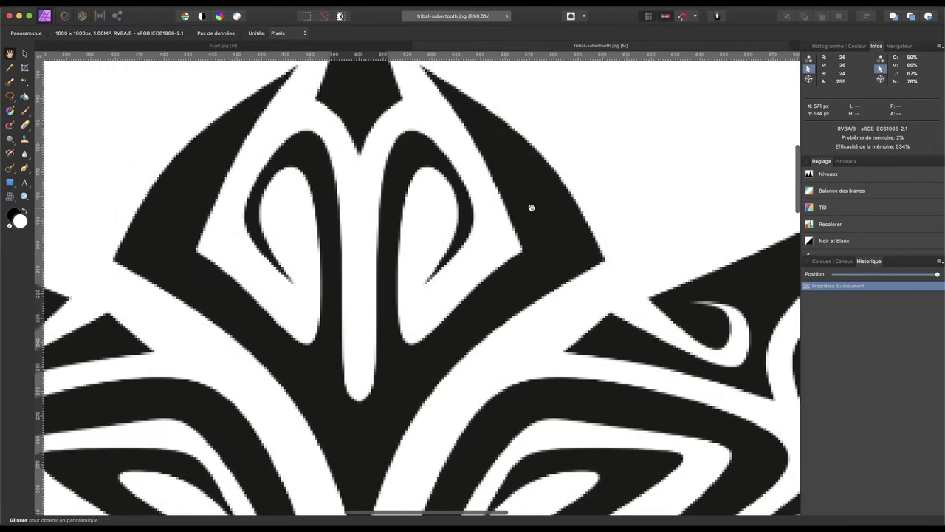
pyautogui.hscroll(3, 532, 208)
pyautogui.hscroll(3, 531, 208)
pyautogui.hscroll(3, 532, 208)
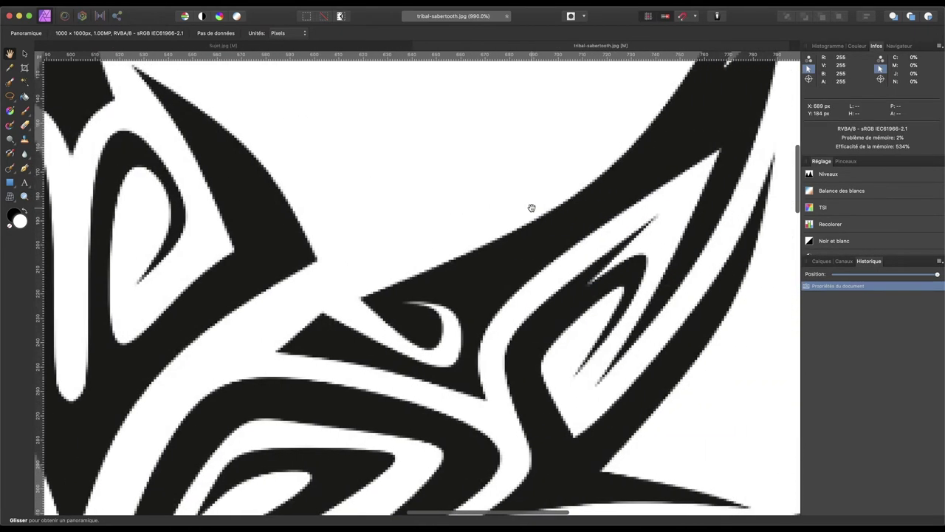
pyautogui.scroll(-3, 532, 208)
pyautogui.hscroll(-2, 532, 207)
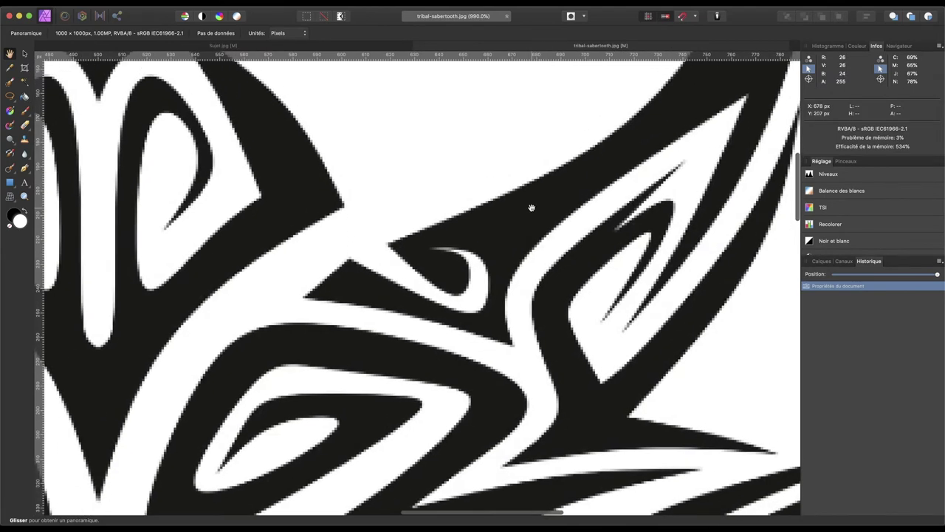
pyautogui.scroll(-8, 532, 208)
pyautogui.scroll(4, 532, 207)
pyautogui.scroll(1, 531, 208)
pyautogui.hscroll(-2, 532, 208)
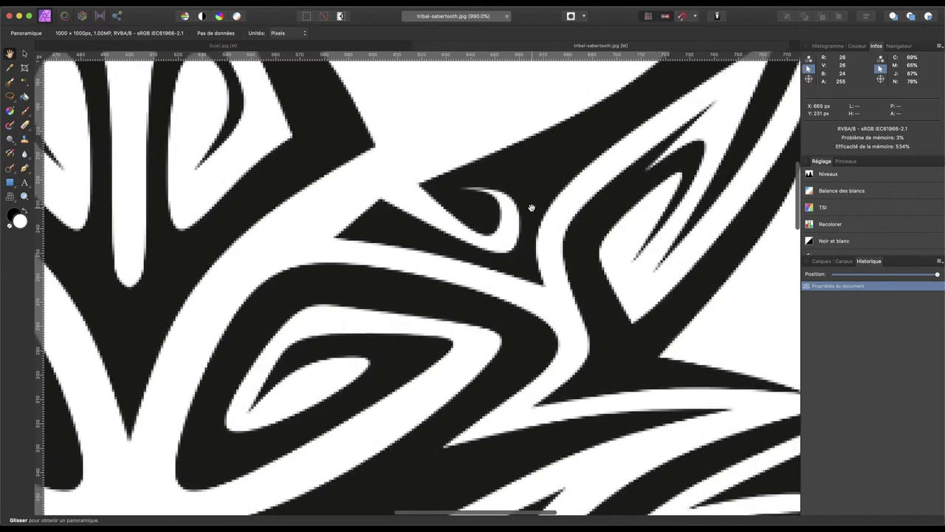
pyautogui.hotkey('ctrl', '0')
pyautogui.scroll(1, 532, 207)
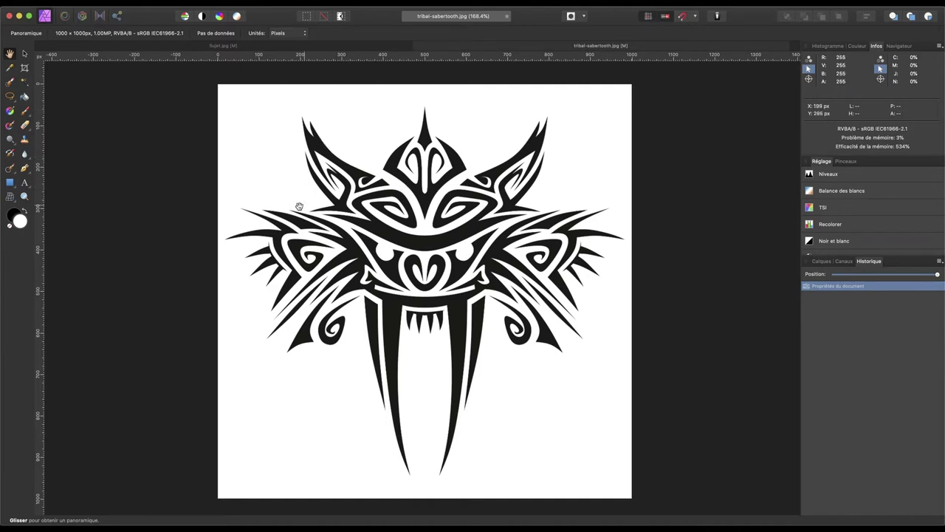
pyautogui.scroll(-3, 412, 231)
pyautogui.scroll(1, 411, 231)
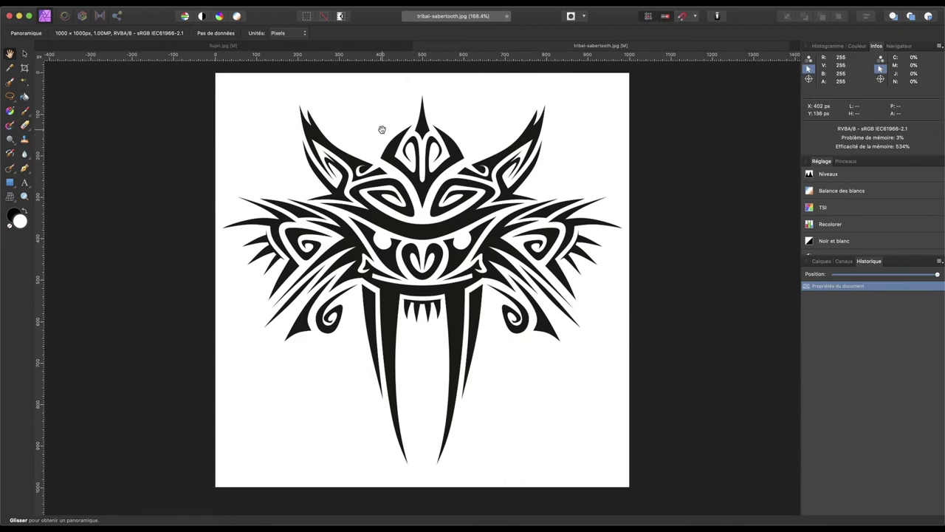
# Select the whole tattoo image and paste it into the Sujet.jpg document.
pyautogui.press('super+a')
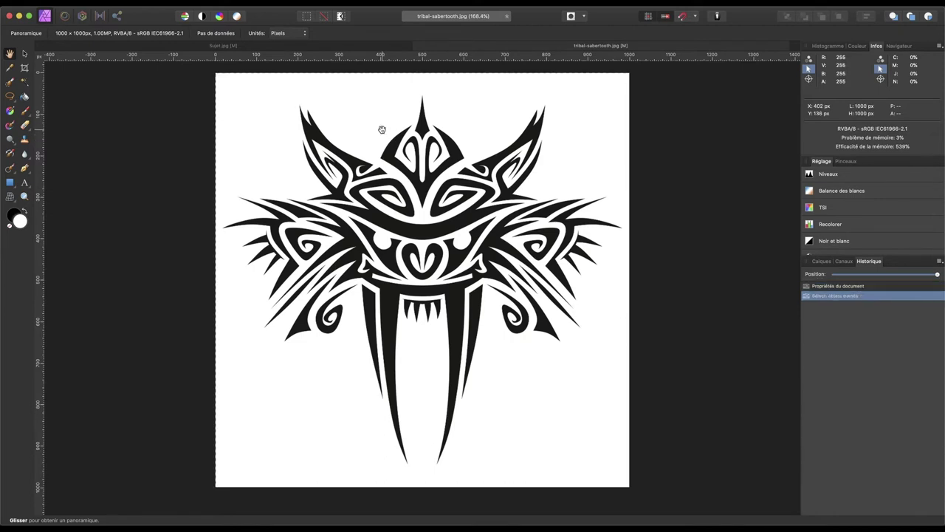
pyautogui.click(233, 47)
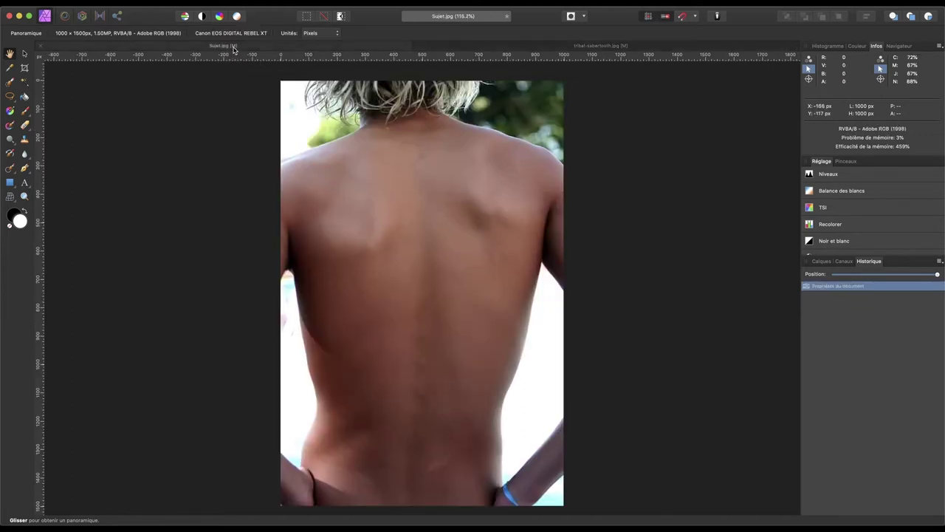
pyautogui.press('super+v')
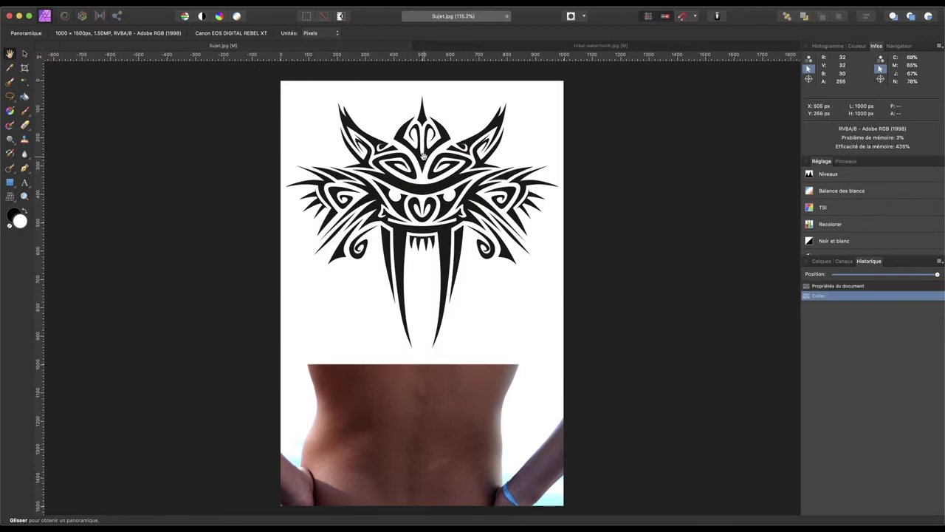
pyautogui.scroll(-2, 422, 153)
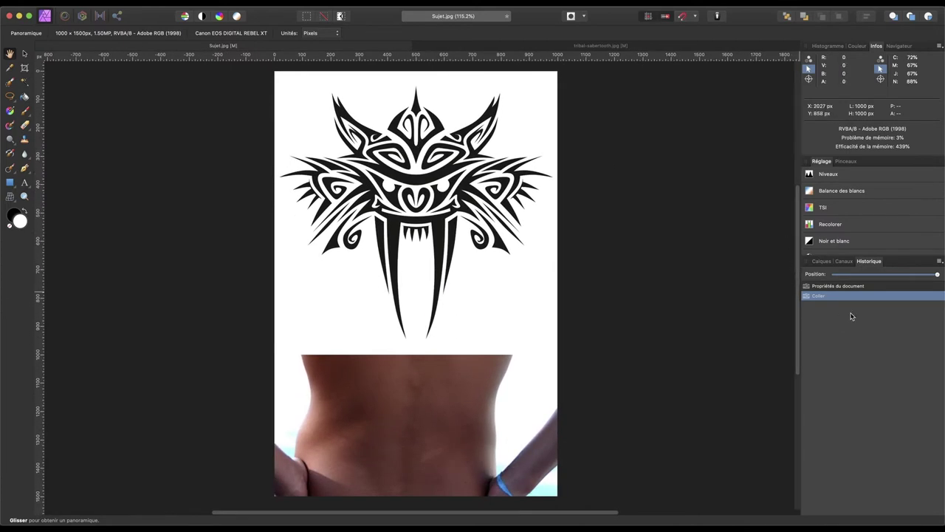
# Rename the pasted pixel layer to 'tatouage' and select it.
pyautogui.click(822, 261)
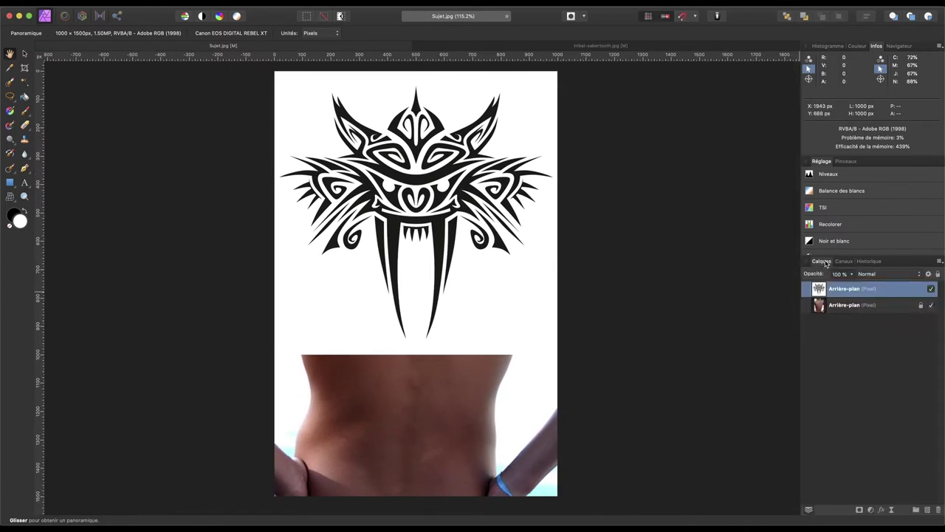
pyautogui.doubleClick(838, 290)
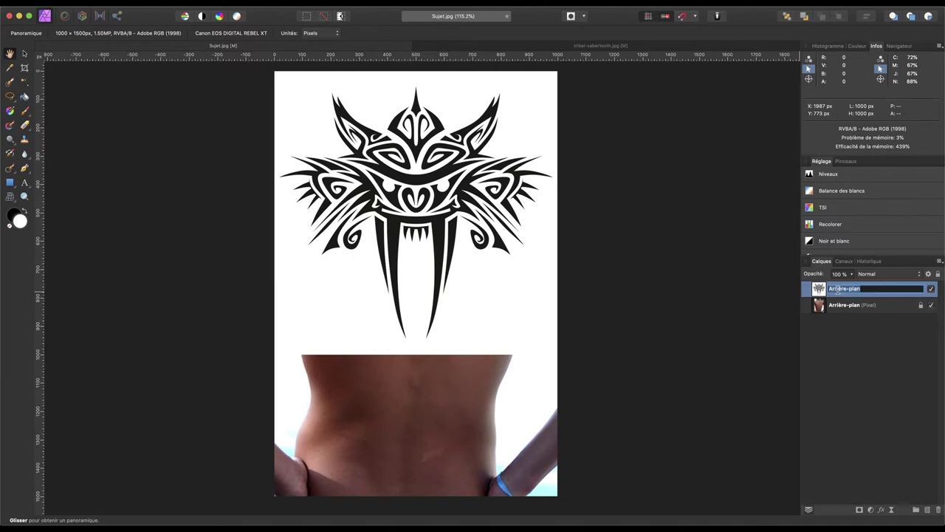
pyautogui.press('BackSpace')
pyautogui.write('tatouage')
pyautogui.click(860, 406)
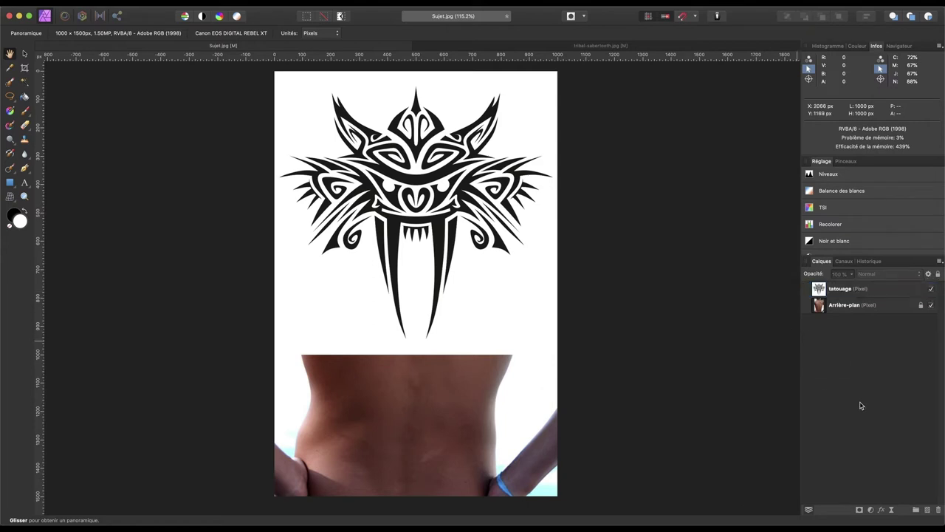
pyautogui.click(840, 289)
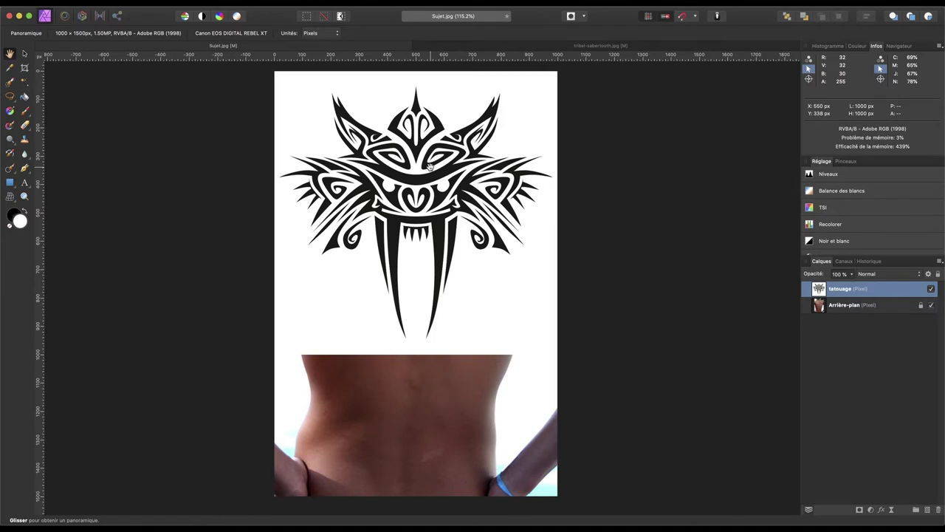
pyautogui.click(25, 53)
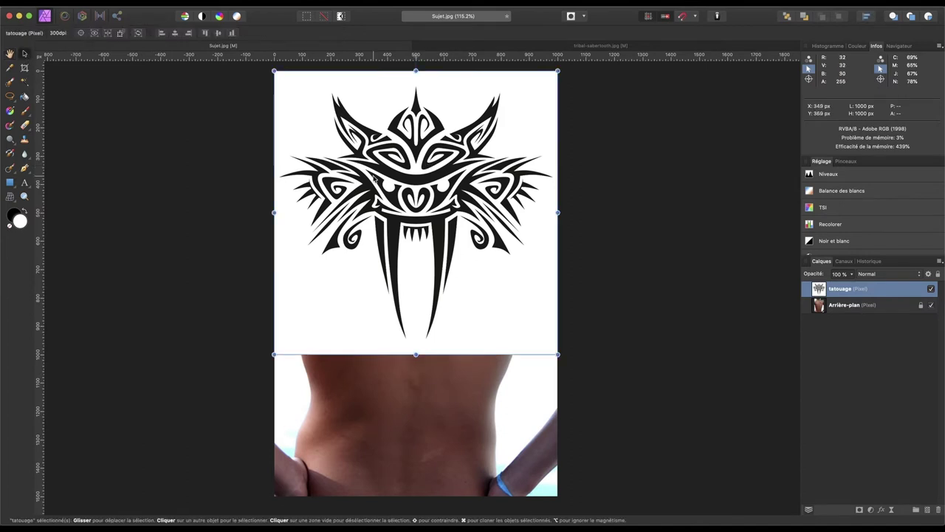
# Drop the tattoo to 60% opacity, move it down onto the back and rotate it slightly.
pyautogui.moveTo(401, 170)
pyautogui.mouseDown()
pyautogui.moveTo(391, 276)
pyautogui.moveTo(380, 212)
pyautogui.mouseUp()
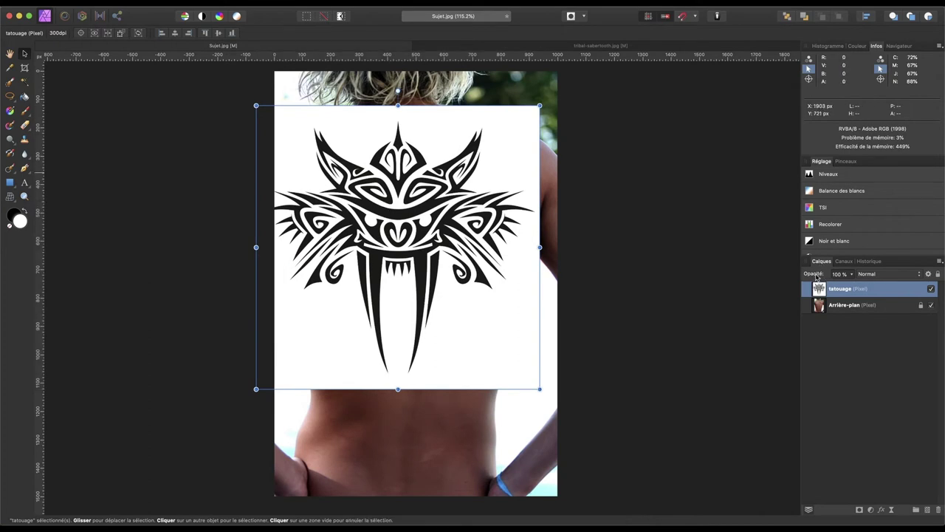
pyautogui.moveTo(822, 275); pyautogui.dragTo(794, 276)
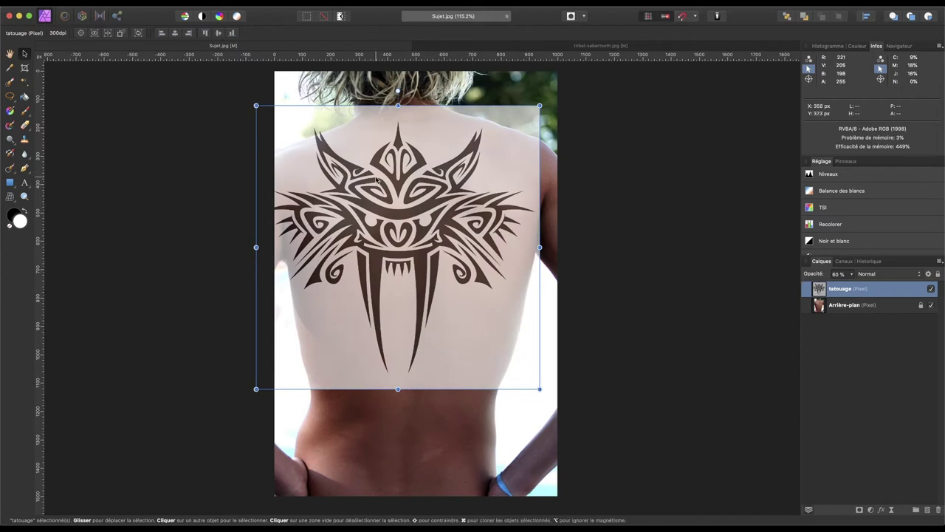
pyautogui.moveTo(376, 180); pyautogui.dragTo(379, 200)
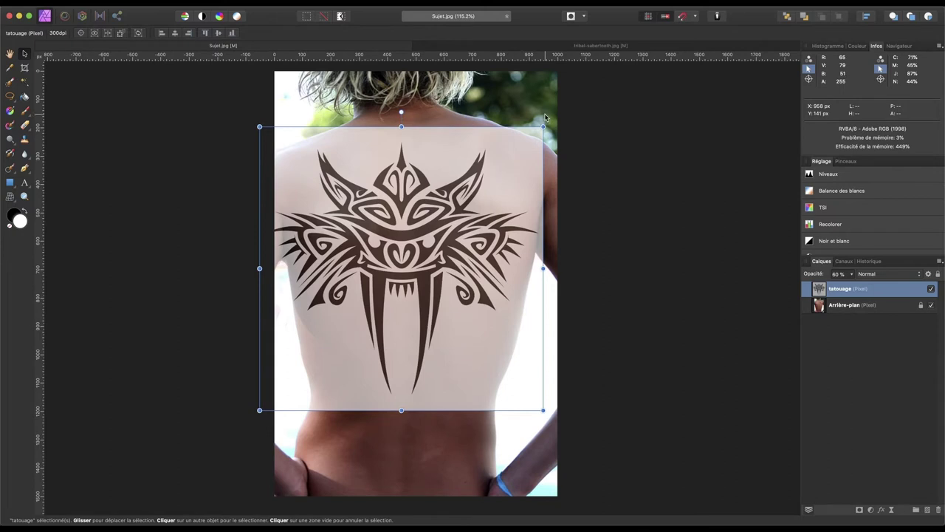
pyautogui.moveTo(488, 158); pyautogui.dragTo(494, 148)
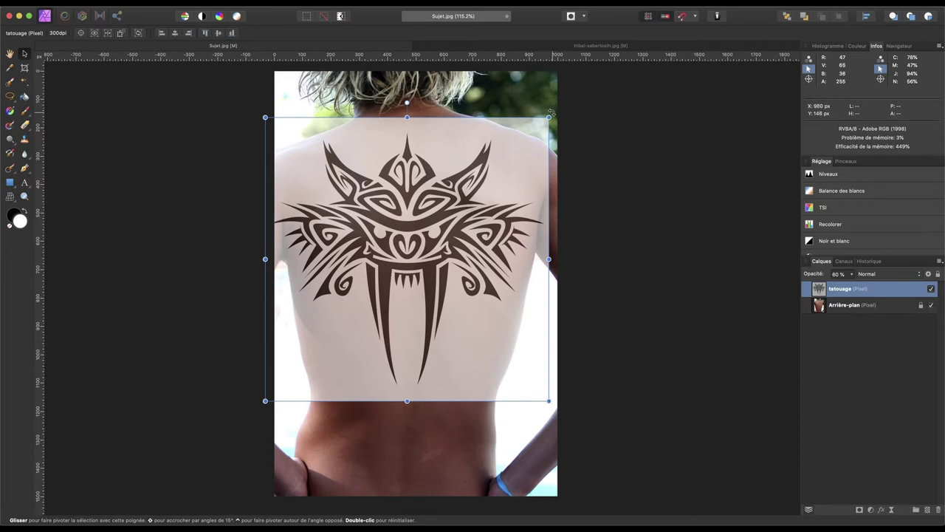
pyautogui.moveTo(553, 114); pyautogui.dragTo(556, 114)
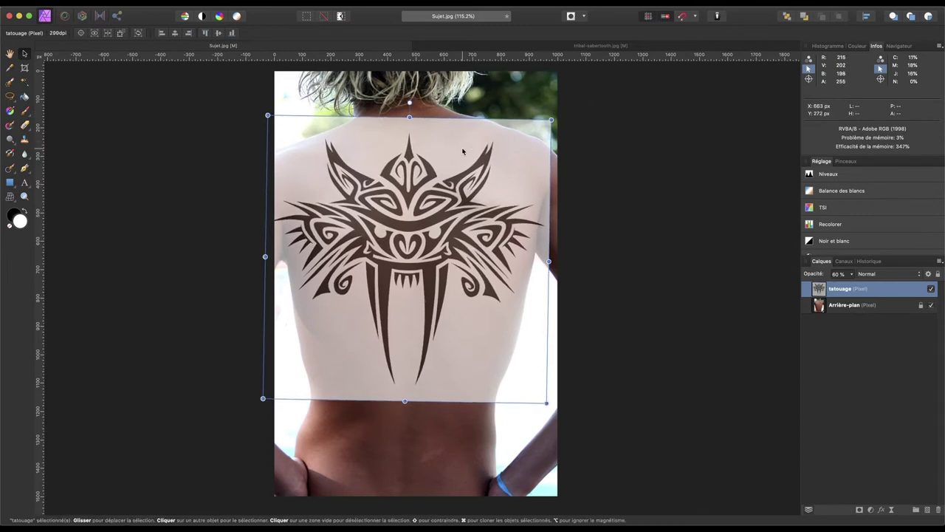
pyautogui.moveTo(463, 152); pyautogui.dragTo(465, 149)
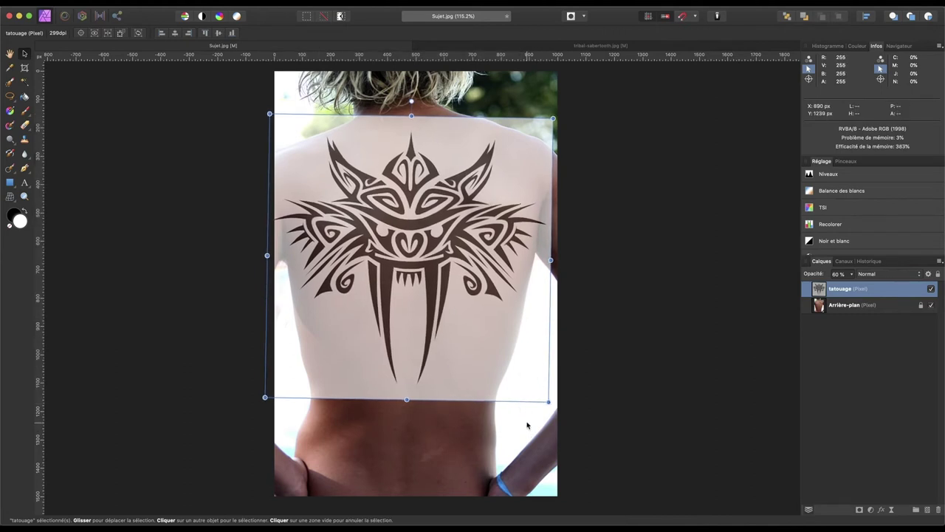
# Scale the tattoo down to fit the upper back and restore 100% opacity.
pyautogui.moveTo(548, 402); pyautogui.dragTo(540, 389)
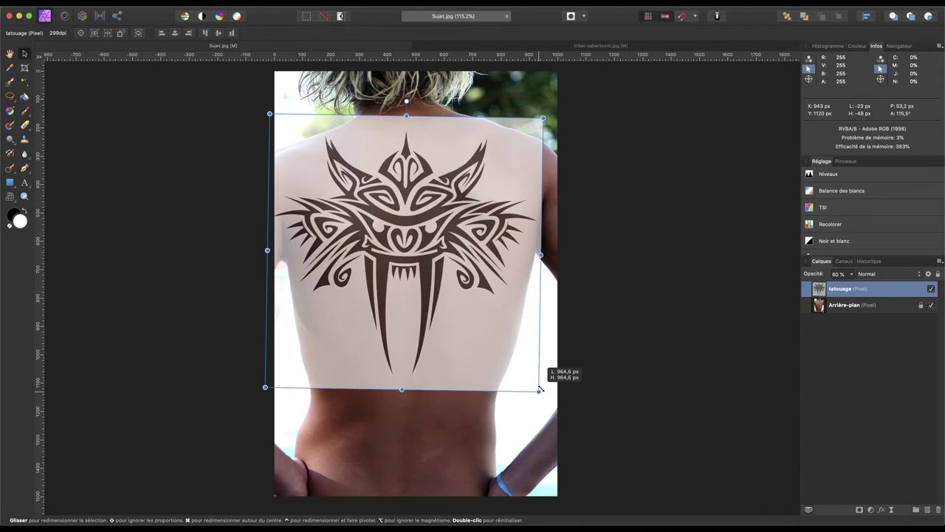
pyautogui.moveTo(450, 338); pyautogui.dragTo(456, 335)
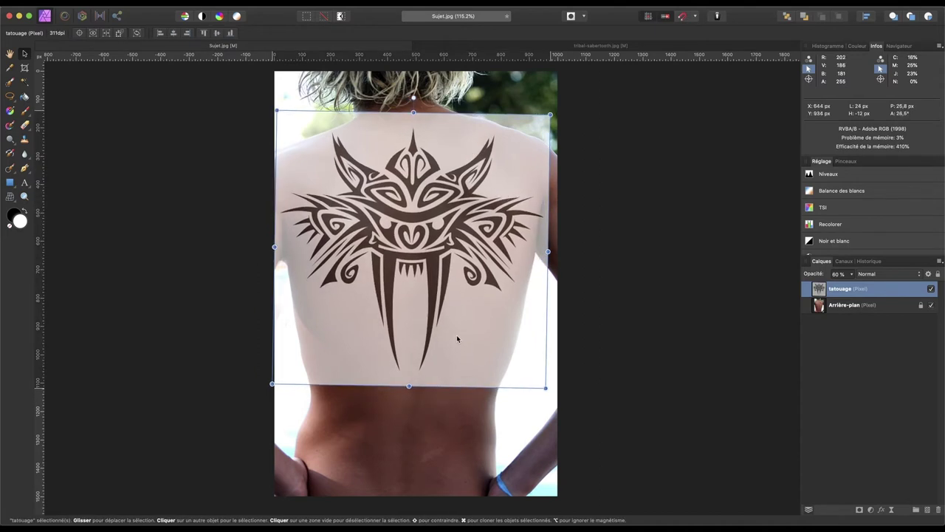
pyautogui.moveTo(545, 386); pyautogui.dragTo(535, 378)
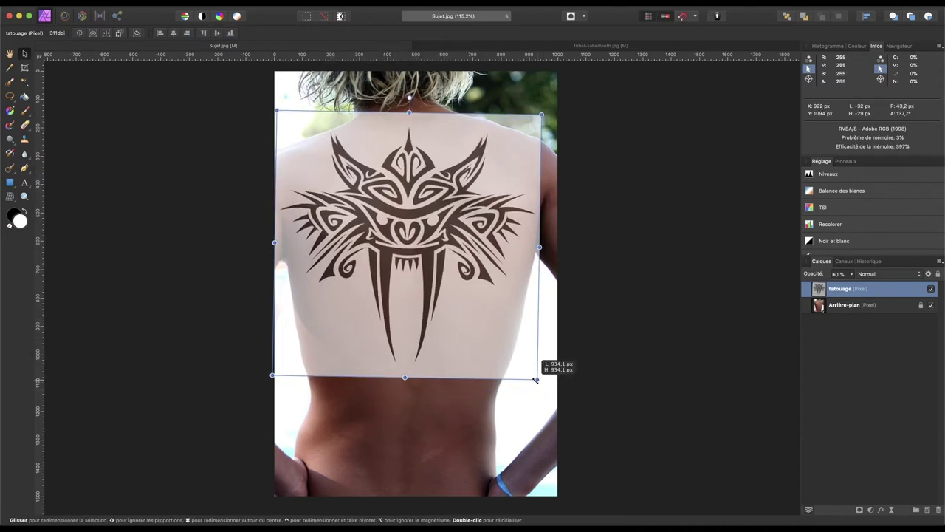
pyautogui.moveTo(460, 333); pyautogui.dragTo(462, 334)
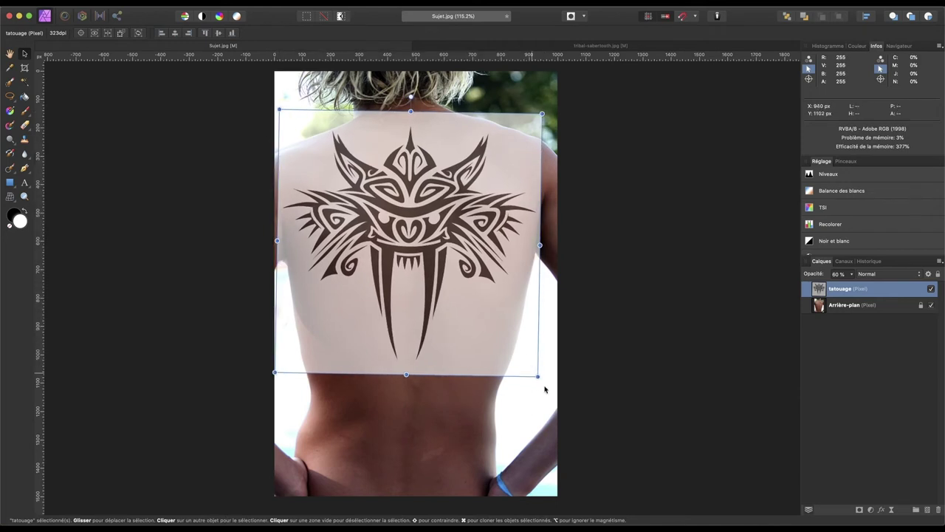
pyautogui.moveTo(536, 375); pyautogui.dragTo(535, 373)
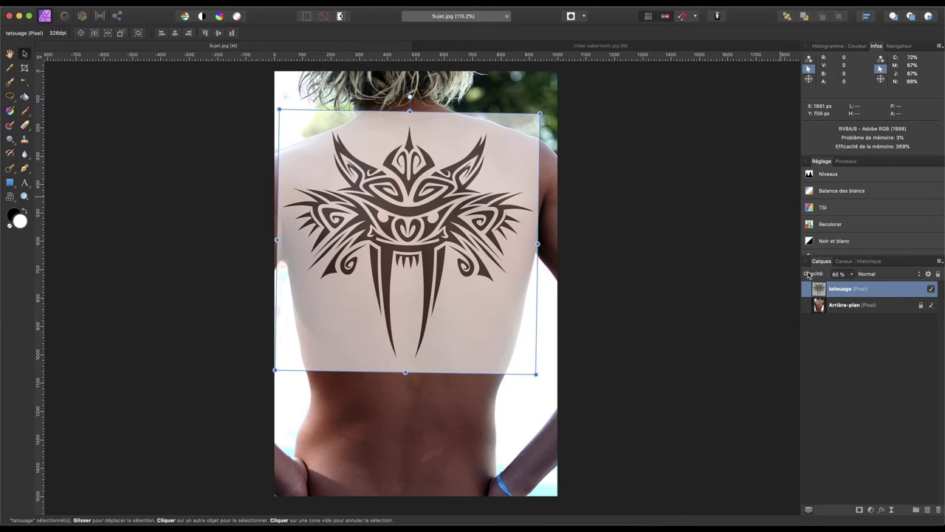
pyautogui.moveTo(808, 275); pyautogui.dragTo(847, 274)
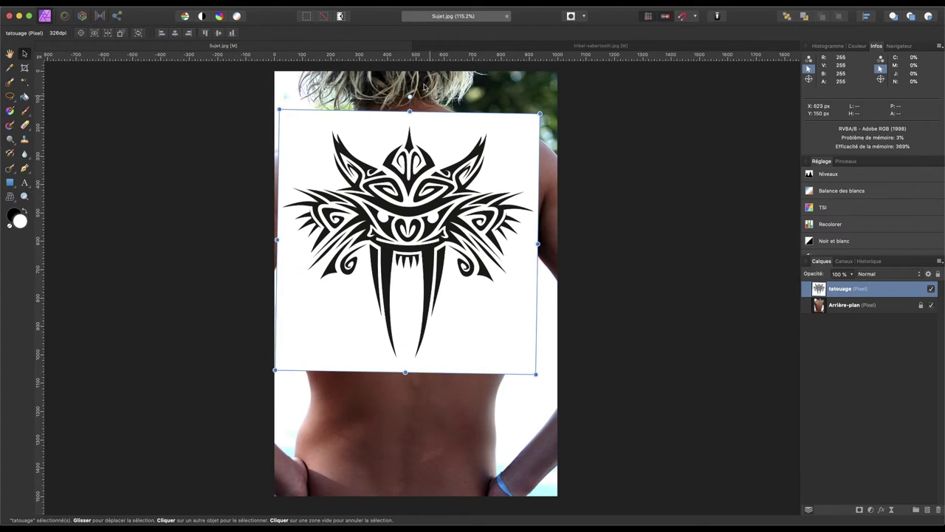
pyautogui.click(9, 54)
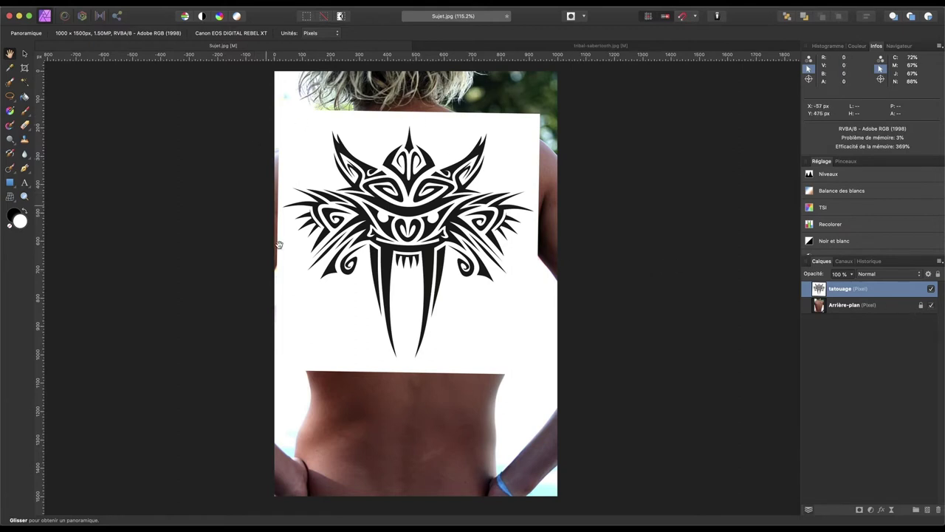
# In the tatouage layer's blend ranges, make the white tones transparent while keeping darks opaque.
pyautogui.click(929, 275)
pyautogui.moveTo(658, 67); pyautogui.dragTo(631, 74)
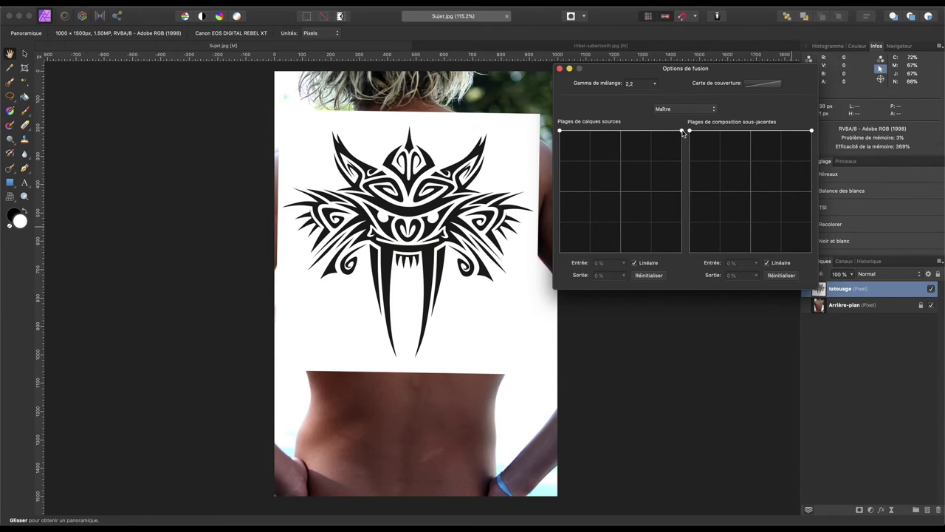
pyautogui.moveTo(683, 131); pyautogui.dragTo(685, 256)
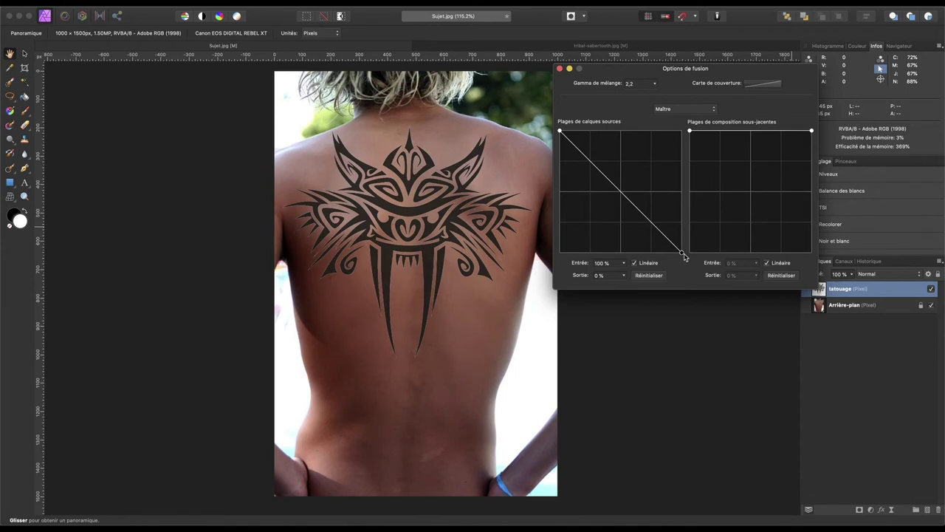
pyautogui.moveTo(559, 130); pyautogui.dragTo(579, 131)
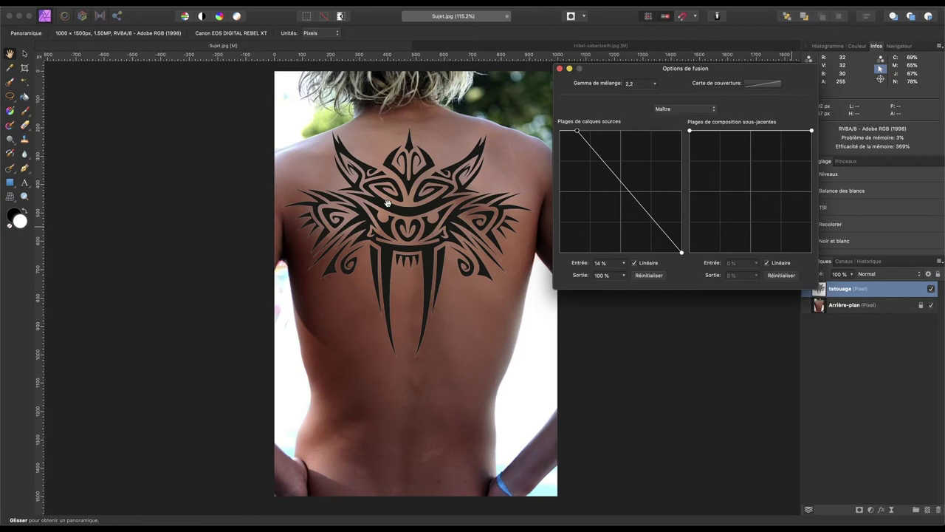
# Pull the source-range cutoff to about 25% with a hard edge, then close blend ranges.
pyautogui.scroll(3, 334, 200)
pyautogui.scroll(-1, 333, 200)
pyautogui.scroll(1, 334, 199)
pyautogui.scroll(3, 334, 200)
pyautogui.scroll(2, 334, 199)
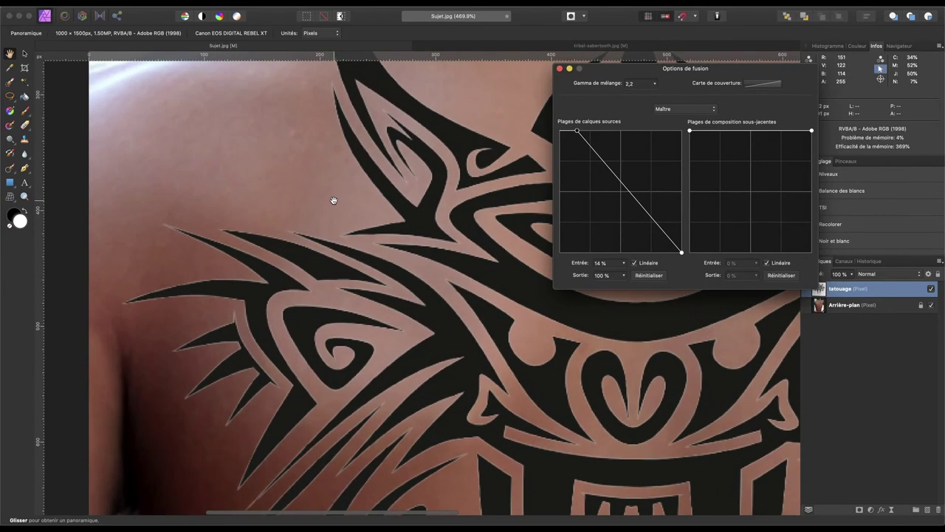
pyautogui.scroll(-2, 333, 199)
pyautogui.scroll(-5, 338, 210)
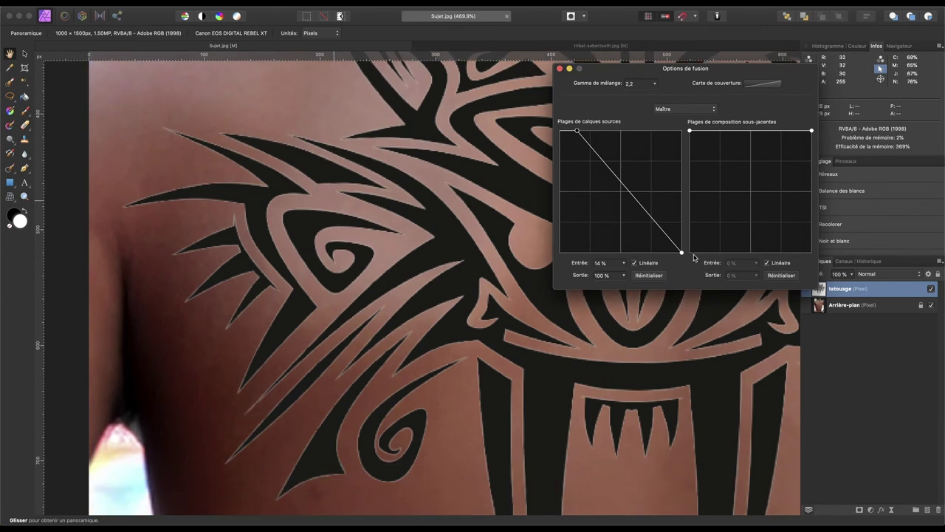
pyautogui.moveTo(681, 254); pyautogui.dragTo(592, 257)
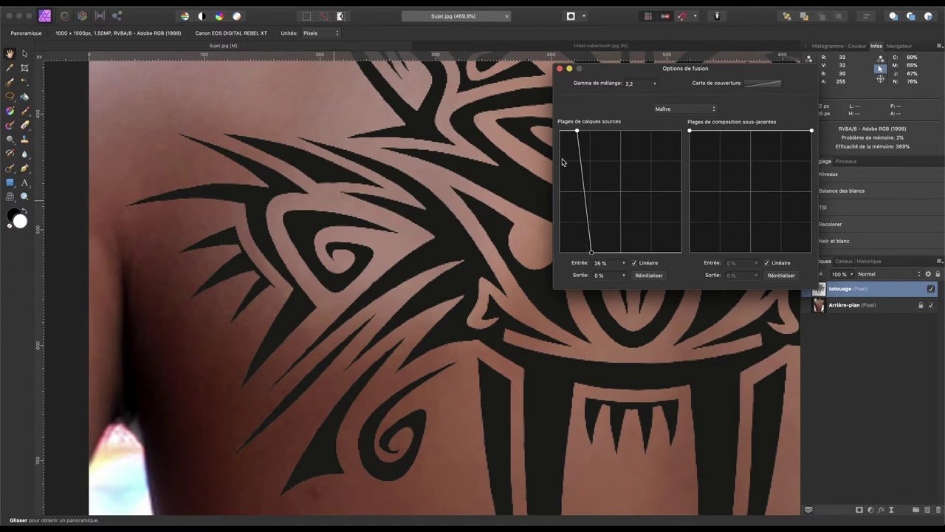
pyautogui.moveTo(577, 133); pyautogui.dragTo(590, 132)
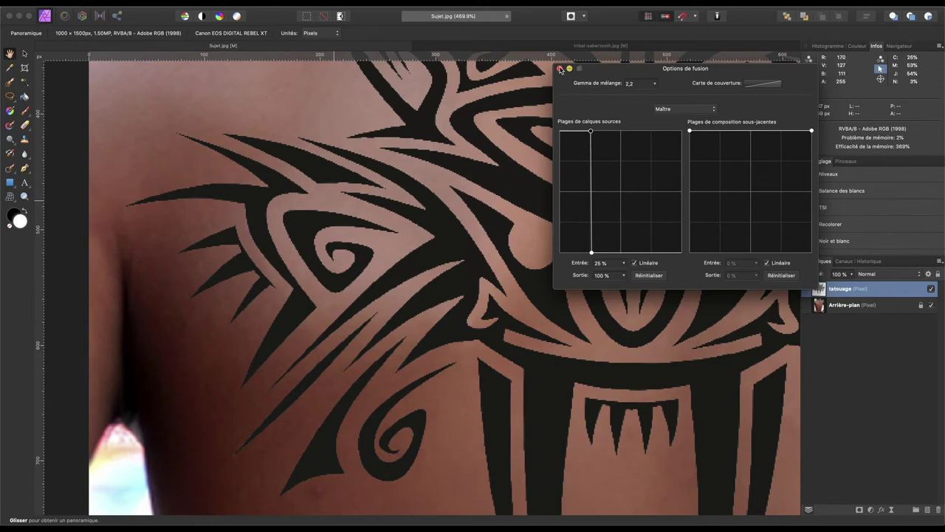
pyautogui.click(560, 69)
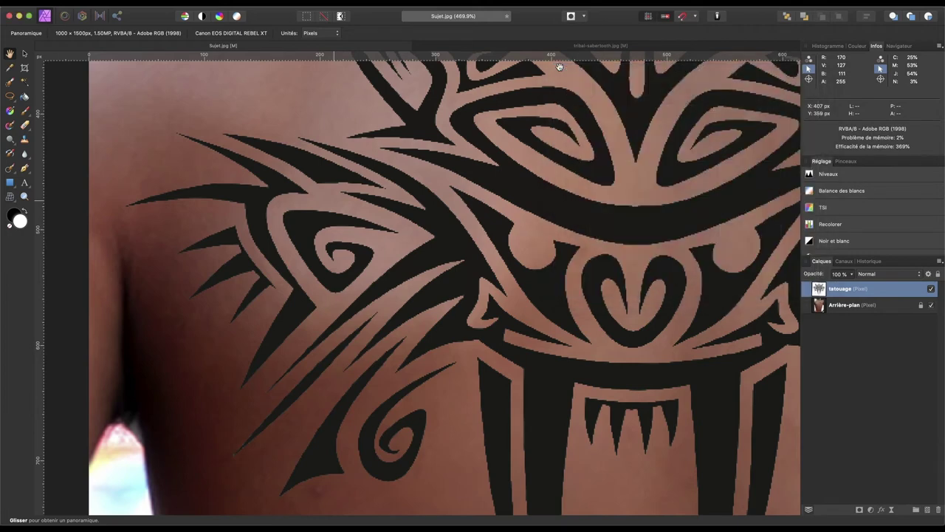
# Pan across the zoomed-in tattoo, then zoom to fit the whole back photo.
pyautogui.hscroll(3, 714, 262)
pyautogui.hscroll(5, 714, 263)
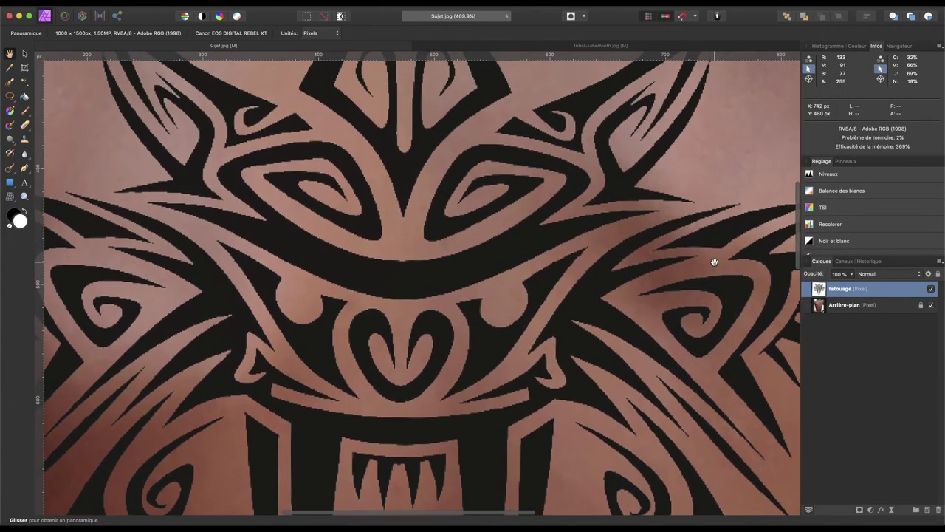
pyautogui.scroll(5, 714, 262)
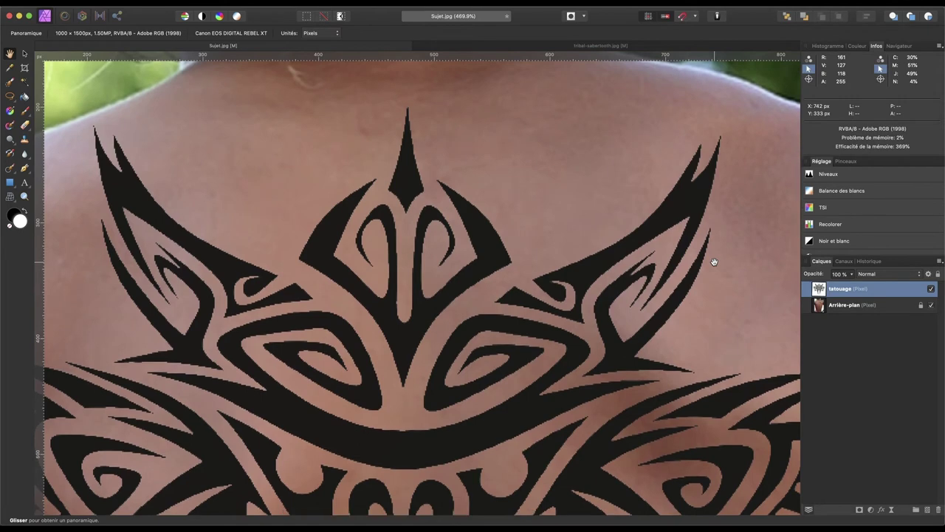
pyautogui.scroll(-2, 714, 262)
pyautogui.hotkey('ctrl', '0')
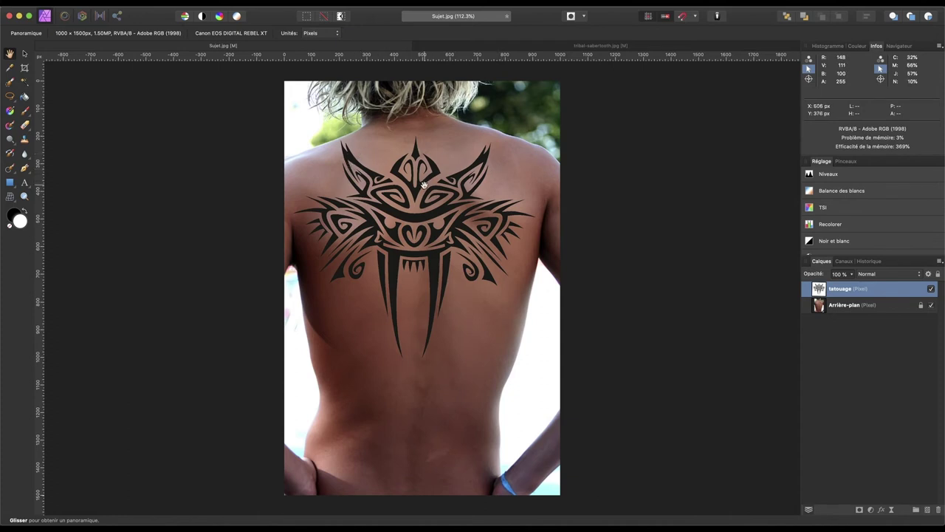
# Mesh-warp the tattoo, stretching its top-left and top-right corners up and outward.
pyautogui.click(10, 198)
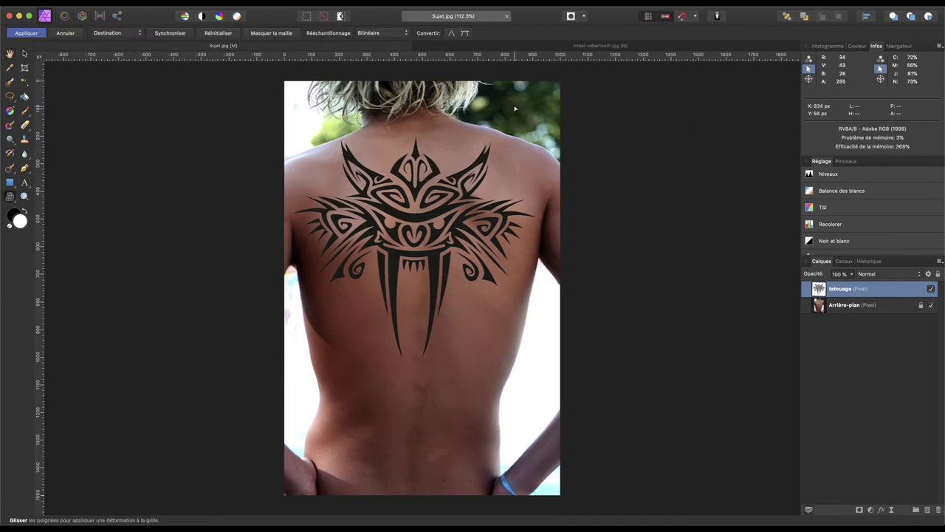
pyautogui.scroll(1, 515, 108)
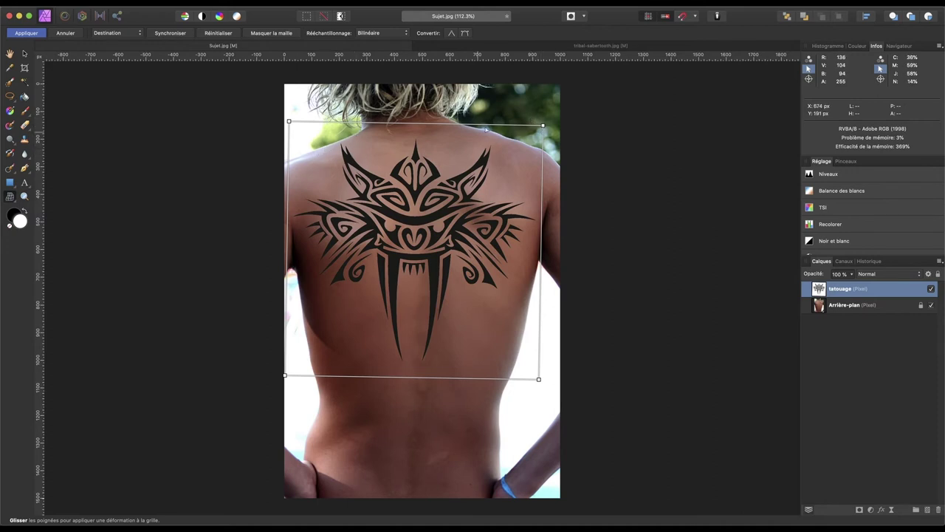
pyautogui.scroll(1, 499, 158)
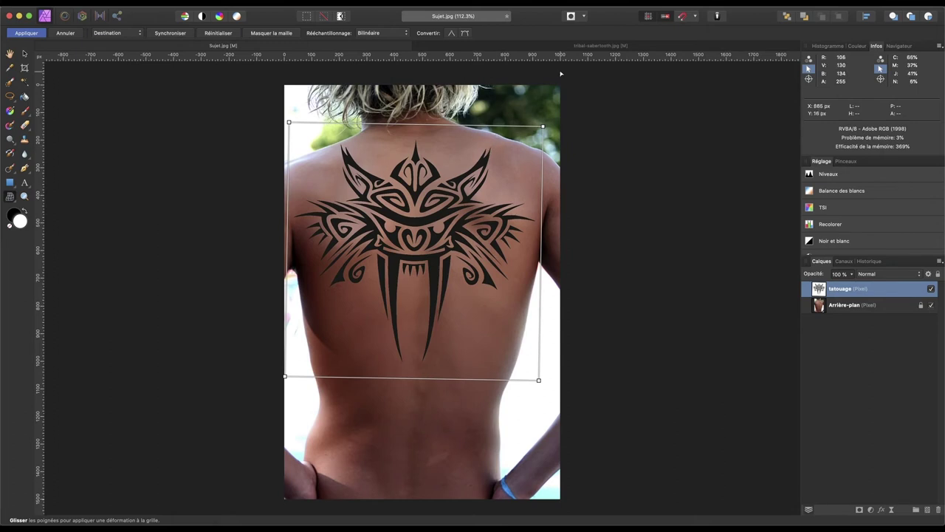
pyautogui.moveTo(544, 127)
pyautogui.mouseDown()
pyautogui.moveTo(552, 118)
pyautogui.moveTo(539, 111)
pyautogui.mouseUp()
pyautogui.hscroll(1, 498, 163)
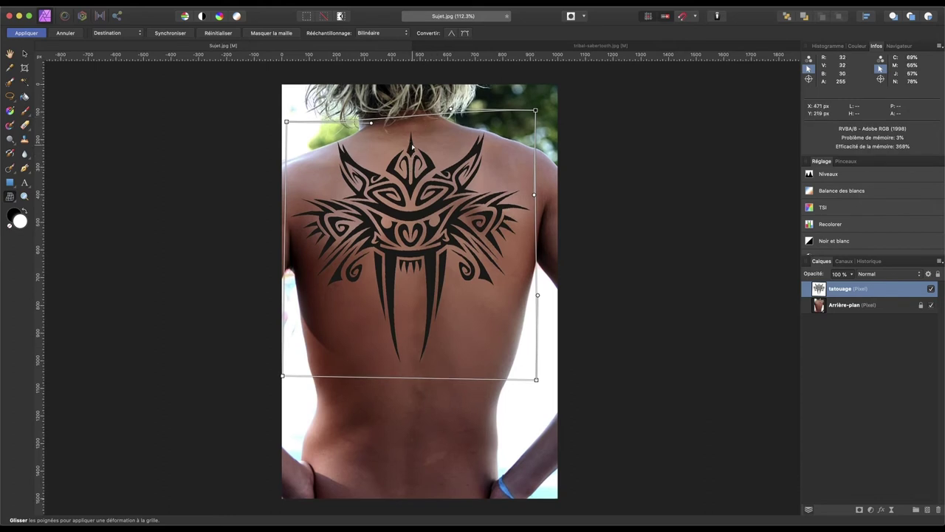
pyautogui.scroll(1, 412, 146)
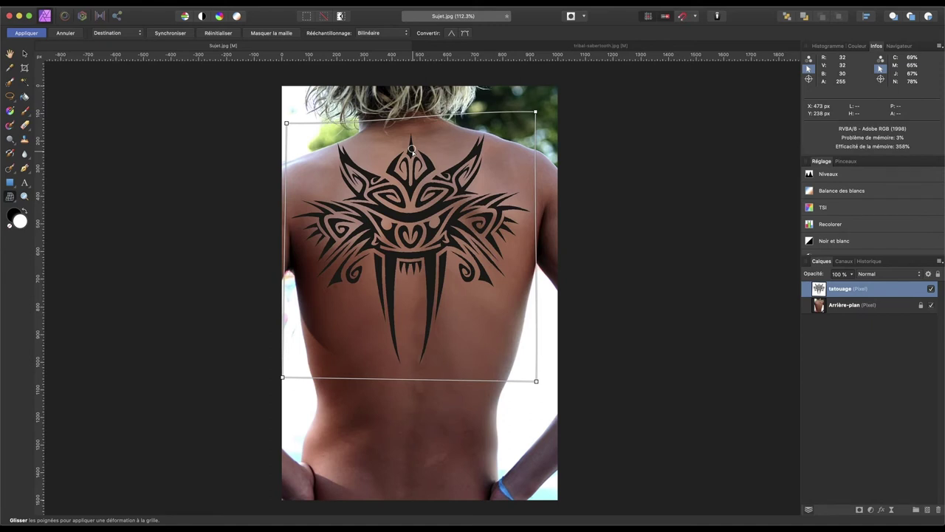
pyautogui.moveTo(411, 148); pyautogui.dragTo(411, 159)
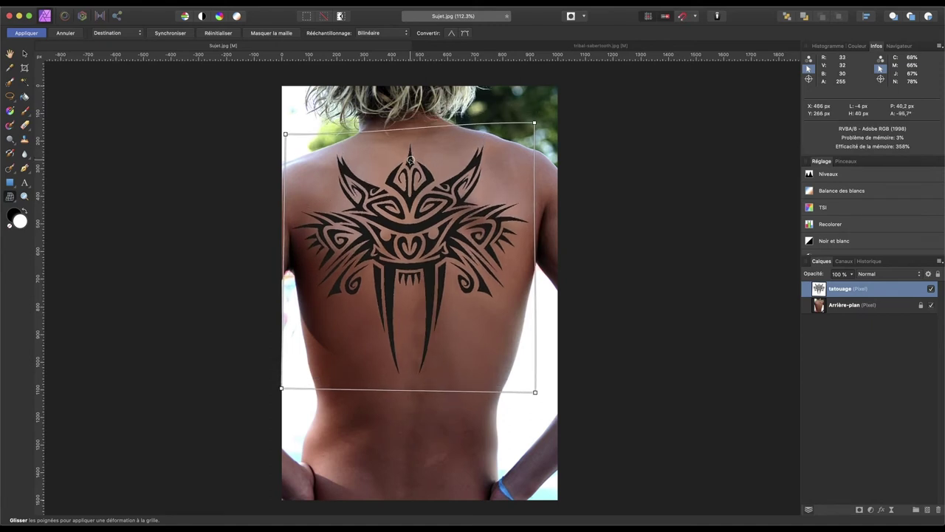
pyautogui.moveTo(285, 133); pyautogui.dragTo(284, 127)
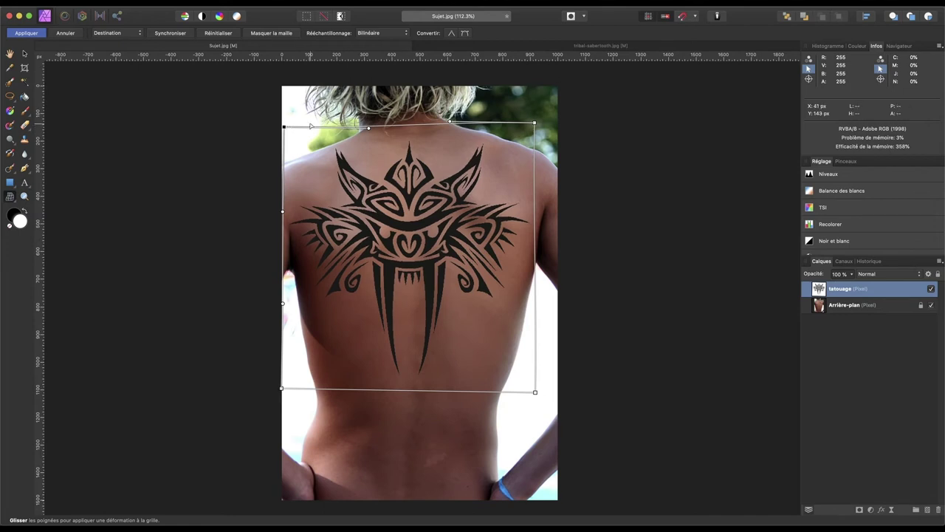
pyautogui.moveTo(536, 124); pyautogui.dragTo(533, 114)
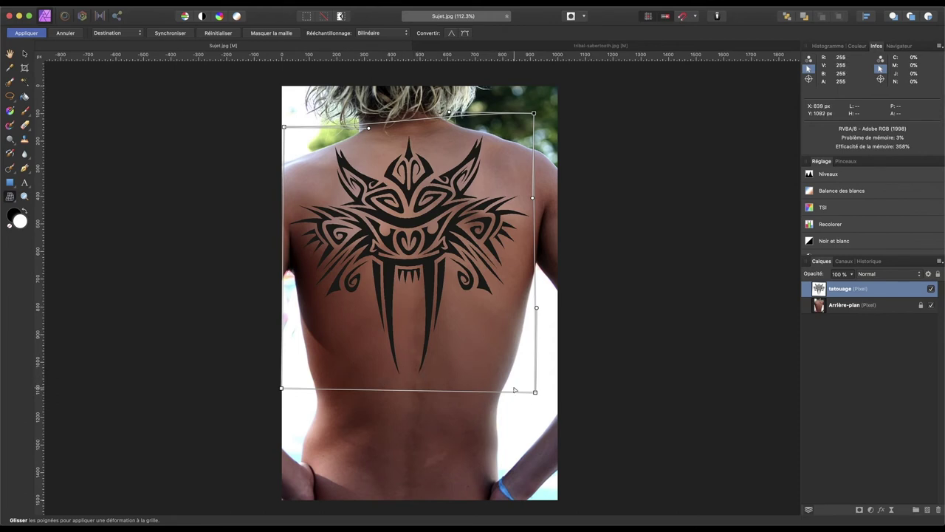
# Curve the tattoo's lower edge downward and bulge its right side outward.
pyautogui.moveTo(536, 393); pyautogui.dragTo(544, 394)
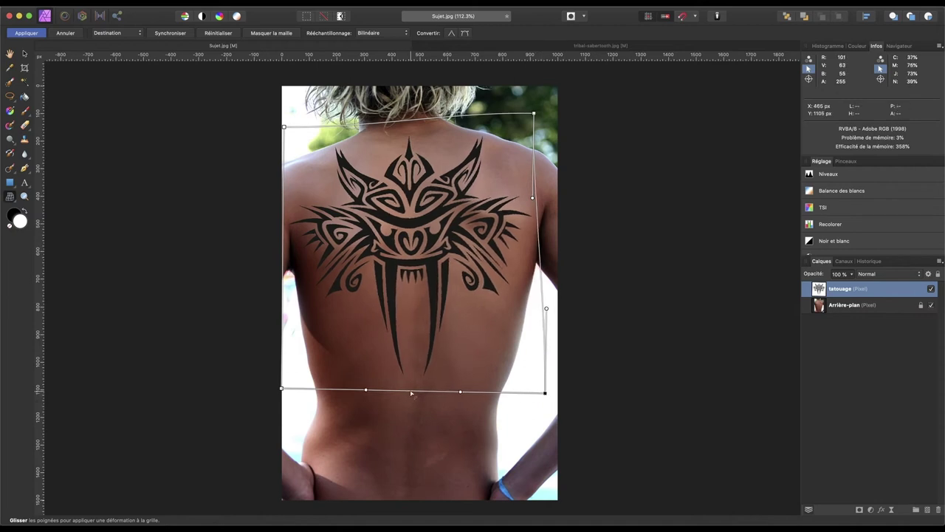
pyautogui.moveTo(412, 392); pyautogui.dragTo(408, 416)
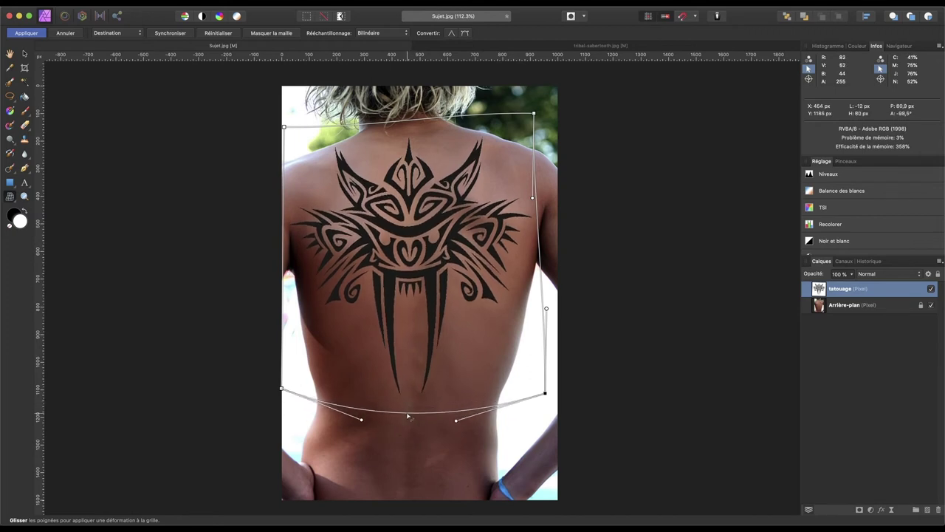
pyautogui.moveTo(408, 416); pyautogui.dragTo(406, 425)
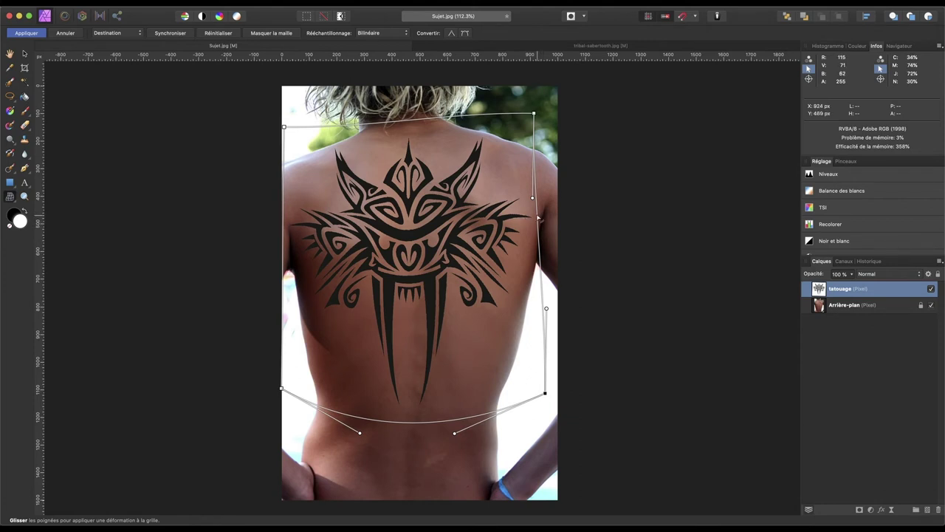
pyautogui.click(535, 217)
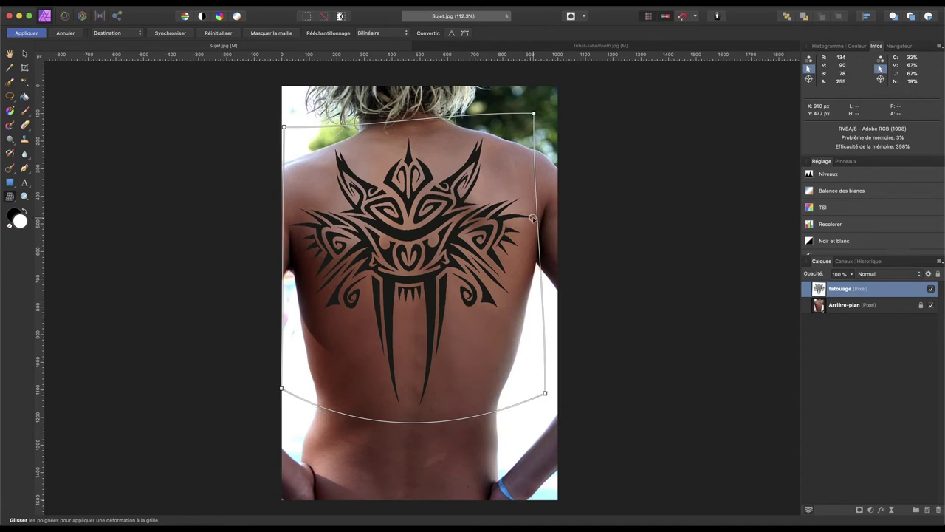
pyautogui.moveTo(535, 218); pyautogui.dragTo(549, 199)
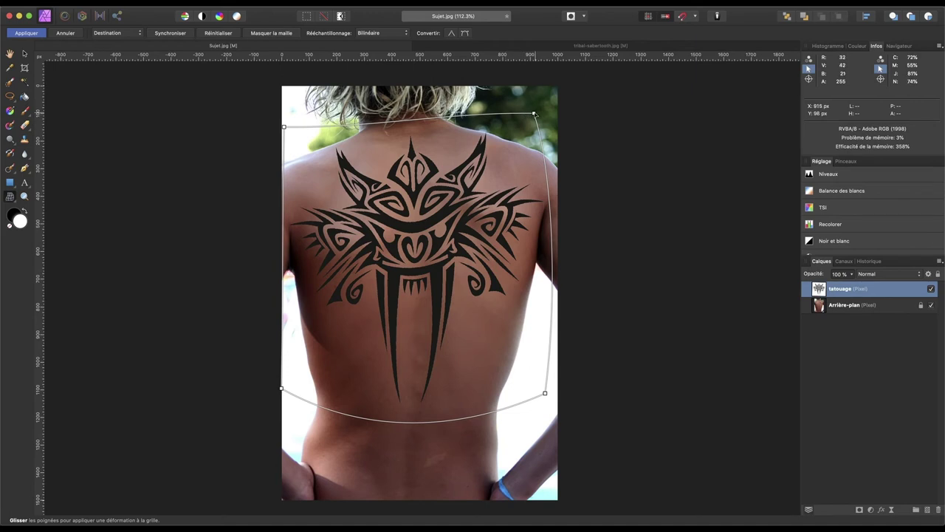
pyautogui.moveTo(534, 114); pyautogui.dragTo(534, 117)
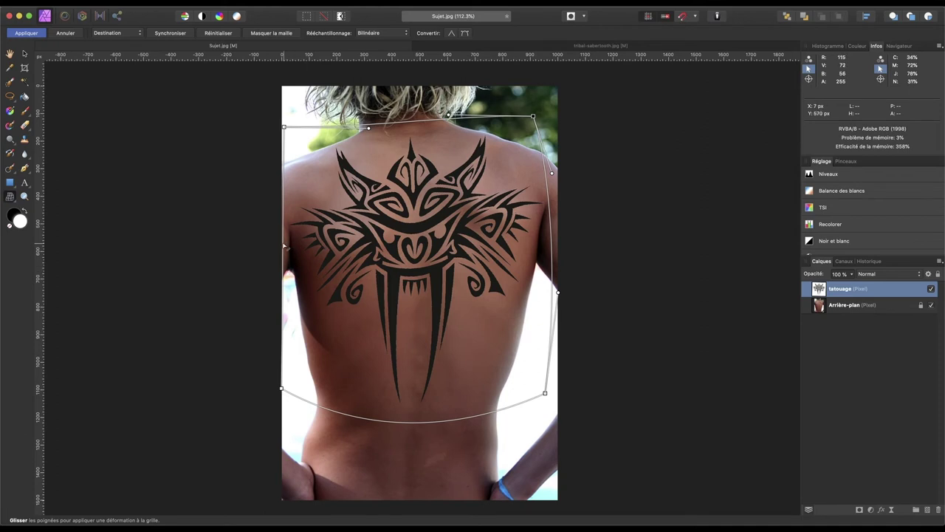
# Add a mesh line across the tattoo's middle, bend it downward, and apply the warp.
pyautogui.doubleClick(284, 246)
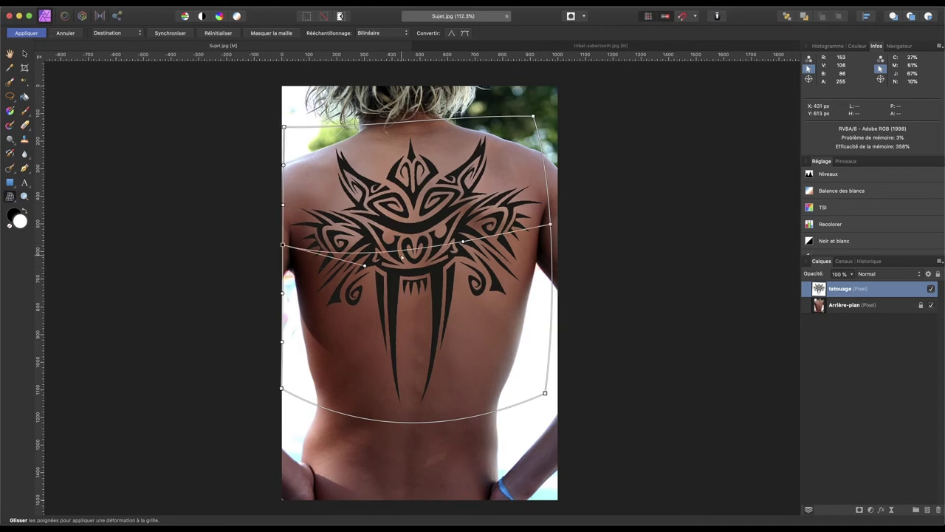
pyautogui.moveTo(364, 265); pyautogui.dragTo(366, 268)
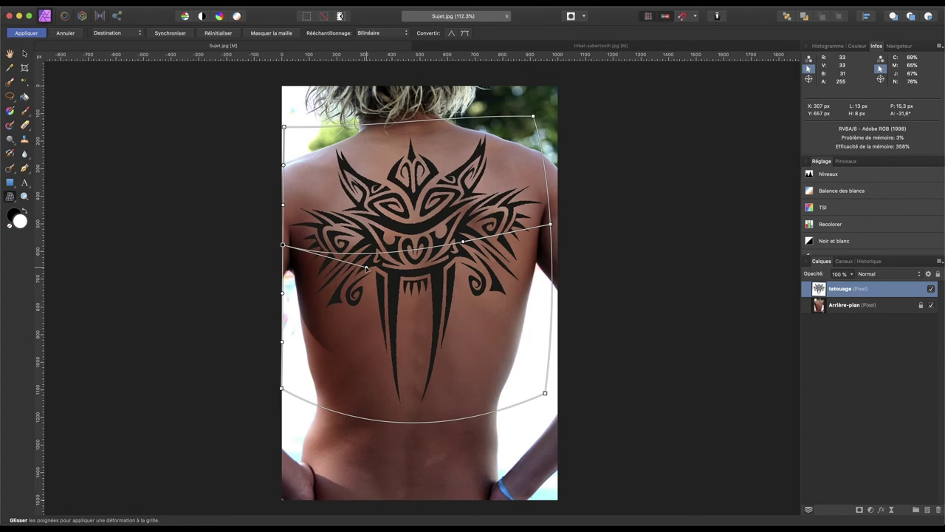
pyautogui.moveTo(367, 269); pyautogui.dragTo(369, 270)
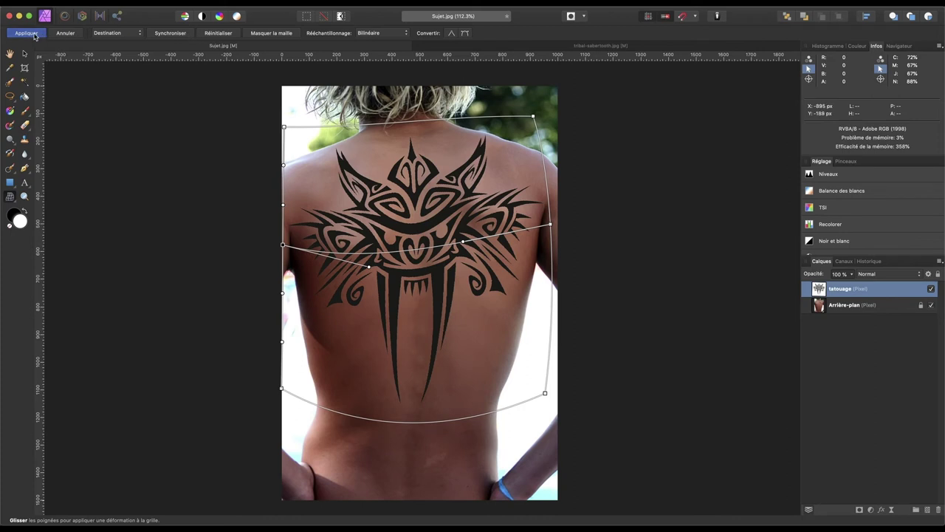
pyautogui.click(35, 35)
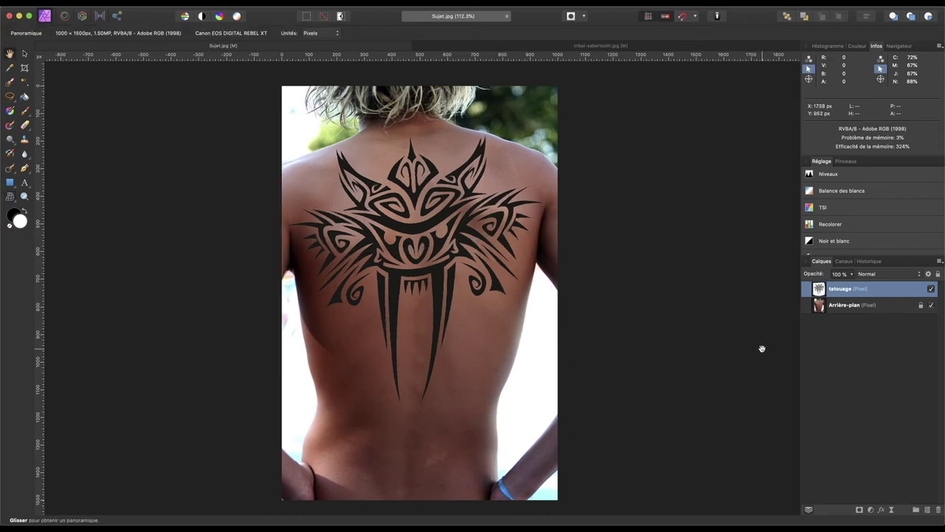
# Finish the tattoo warp and reopen the tatouage layer's Blend Ranges (Options de fusion) dialog.
pyautogui.moveTo(413, 203); pyautogui.dragTo(415, 202)
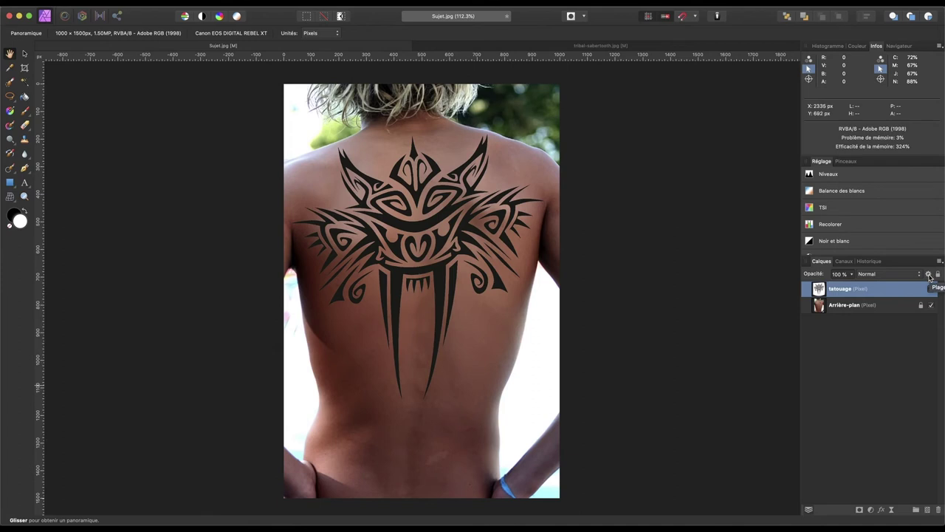
pyautogui.click(929, 274)
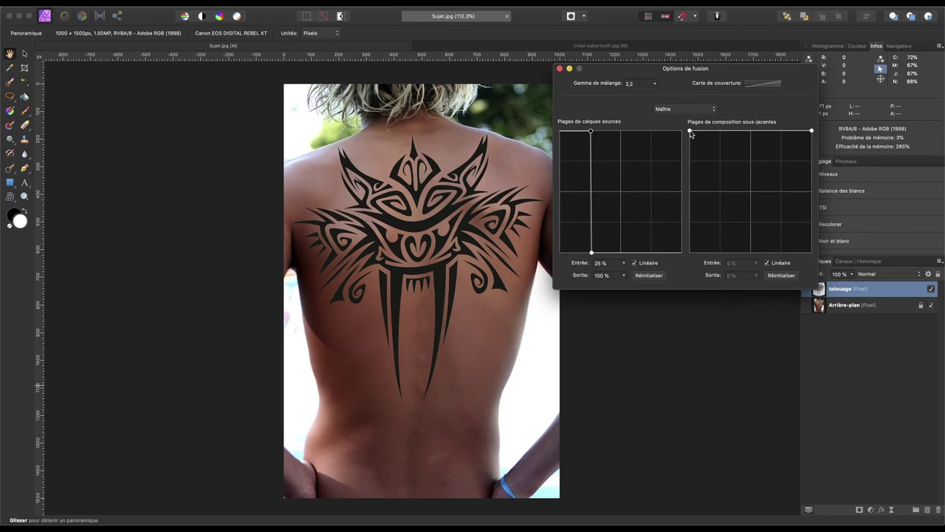
# Drag the underlying range nodes, trying about a 25% low point and 61% top point.
pyautogui.moveTo(690, 133)
pyautogui.mouseDown()
pyautogui.moveTo(684, 259)
pyautogui.moveTo(724, 253)
pyautogui.mouseUp()
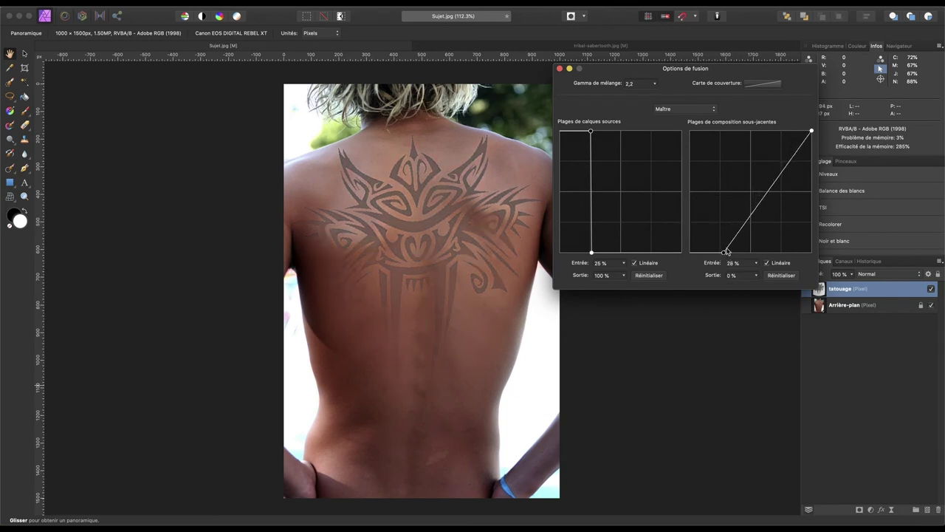
pyautogui.moveTo(813, 132)
pyautogui.mouseDown()
pyautogui.moveTo(763, 130)
pyautogui.moveTo(752, 119)
pyautogui.mouseUp()
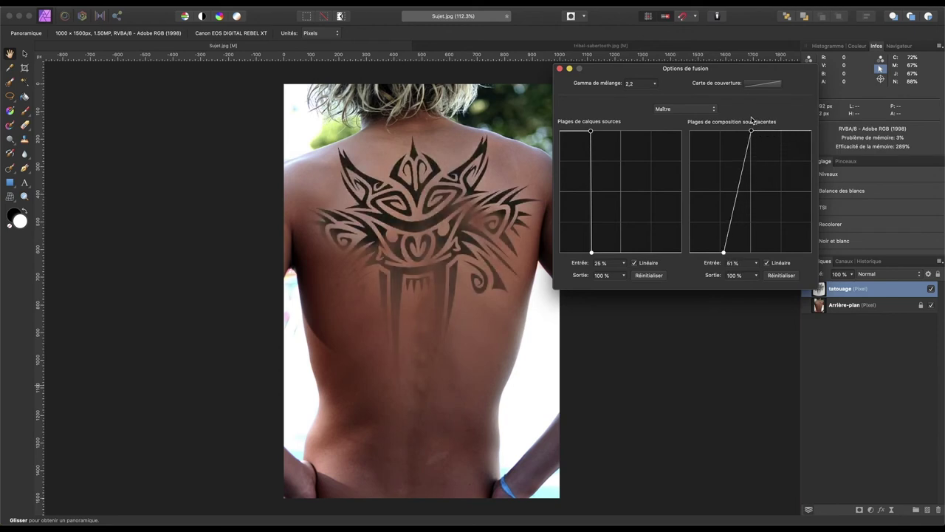
pyautogui.moveTo(723, 254); pyautogui.dragTo(723, 254)
pyautogui.moveTo(722, 254); pyautogui.dragTo(714, 254)
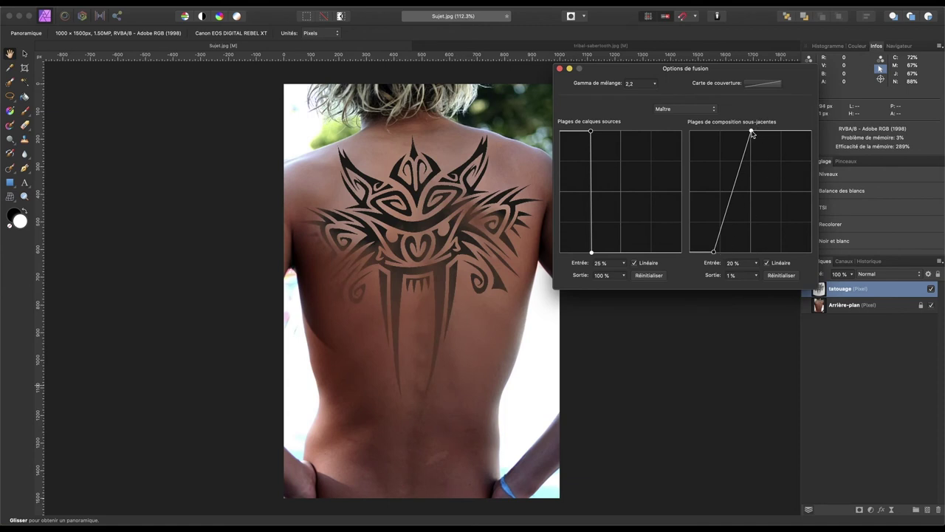
pyautogui.moveTo(752, 131); pyautogui.dragTo(765, 133)
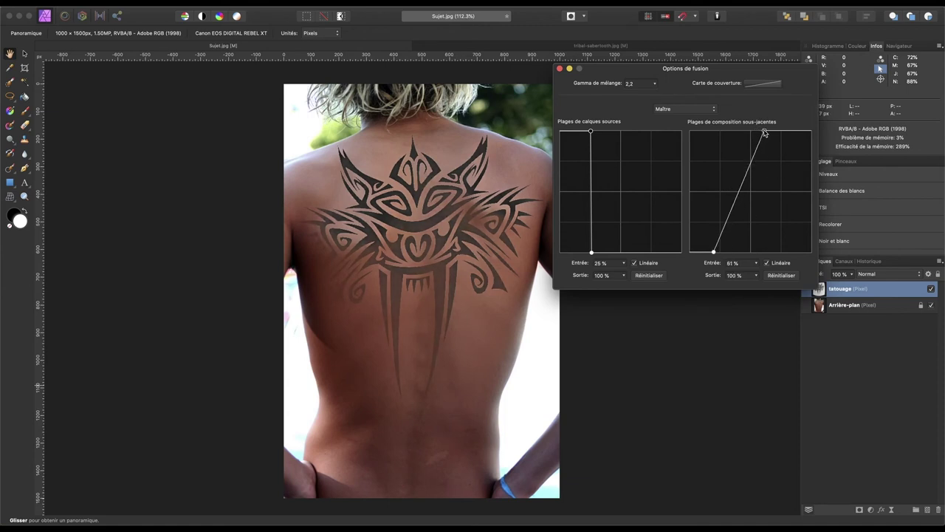
pyautogui.moveTo(713, 253); pyautogui.dragTo(707, 234)
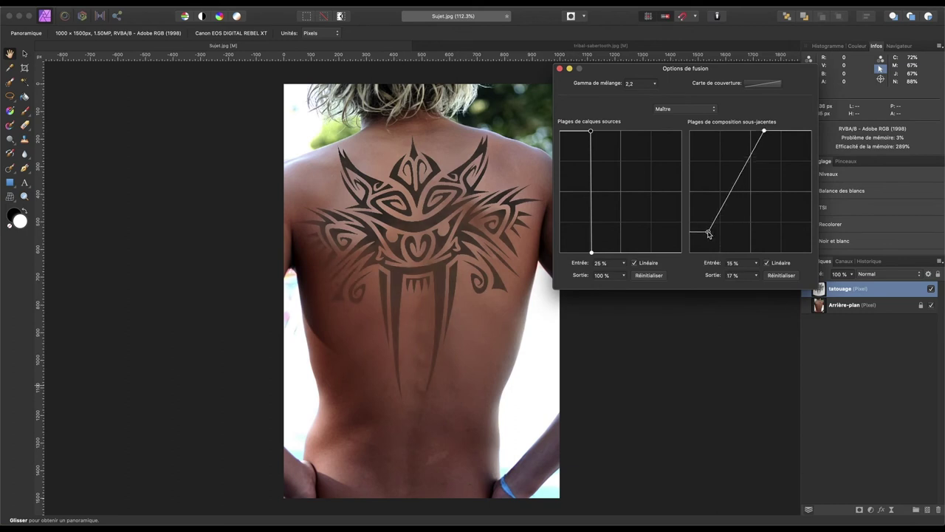
pyautogui.moveTo(708, 234); pyautogui.dragTo(719, 231)
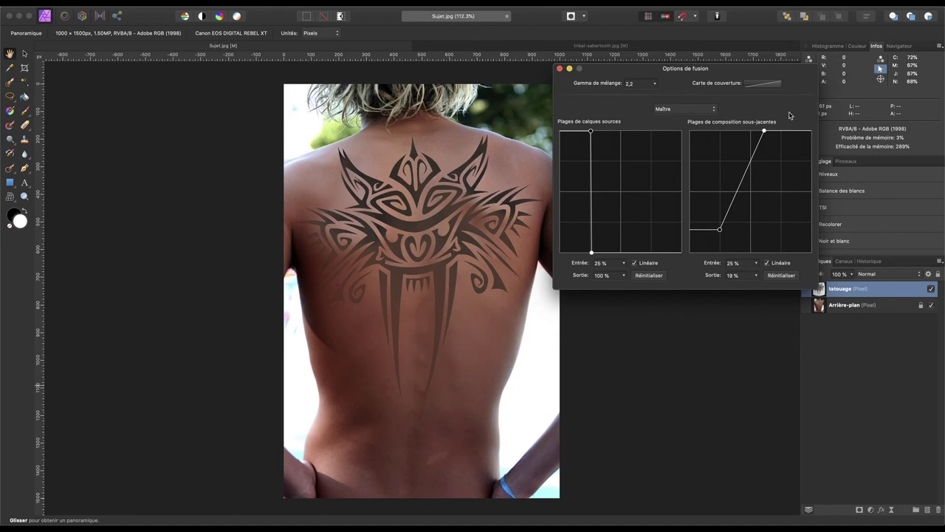
pyautogui.moveTo(765, 133)
pyautogui.mouseDown()
pyautogui.moveTo(746, 133)
pyautogui.moveTo(765, 134)
pyautogui.mouseUp()
# Rework the underlying range until it reads about 23% input, 0% output, non-linear.
pyautogui.moveTo(764, 132); pyautogui.dragTo(812, 254)
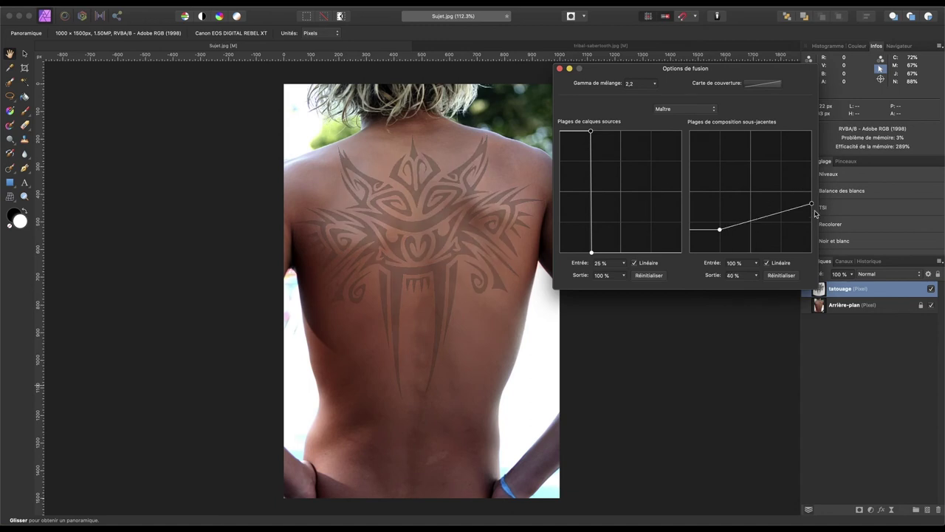
pyautogui.moveTo(720, 234); pyautogui.dragTo(718, 134)
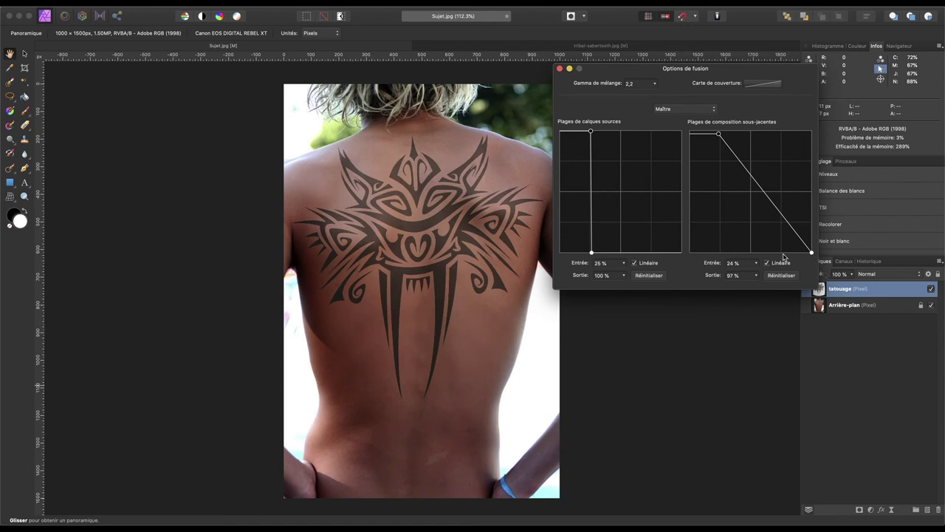
pyautogui.moveTo(811, 252); pyautogui.dragTo(753, 254)
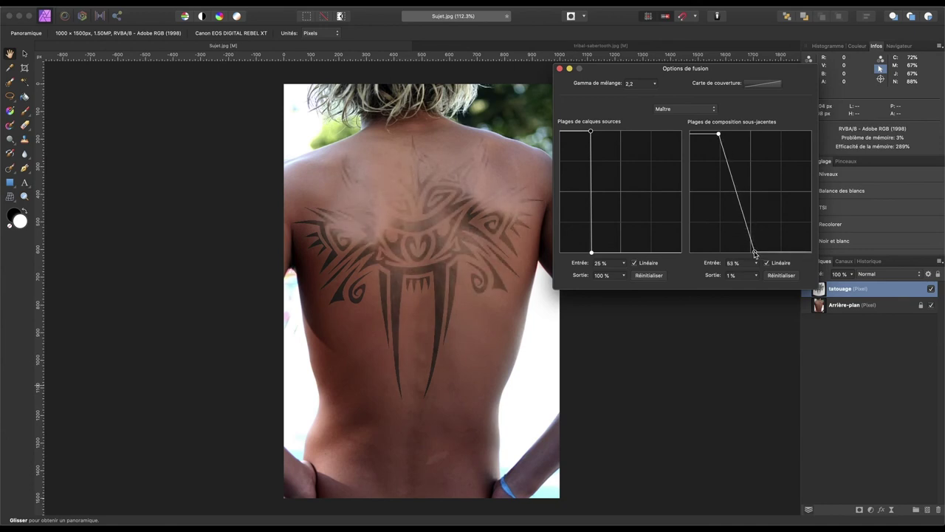
pyautogui.moveTo(753, 254)
pyautogui.mouseDown()
pyautogui.moveTo(813, 252)
pyautogui.moveTo(830, 112)
pyautogui.mouseUp()
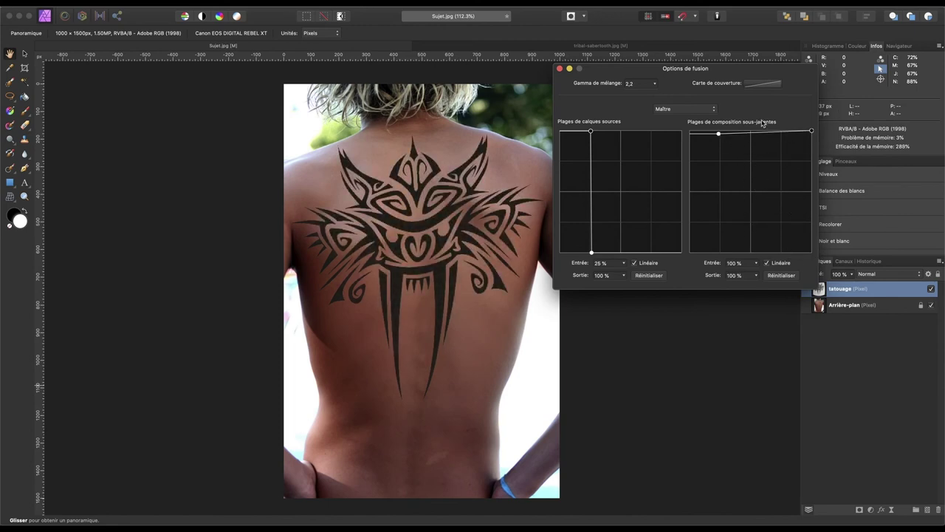
pyautogui.moveTo(719, 136)
pyautogui.mouseDown()
pyautogui.moveTo(720, 252)
pyautogui.moveTo(733, 268)
pyautogui.mouseUp()
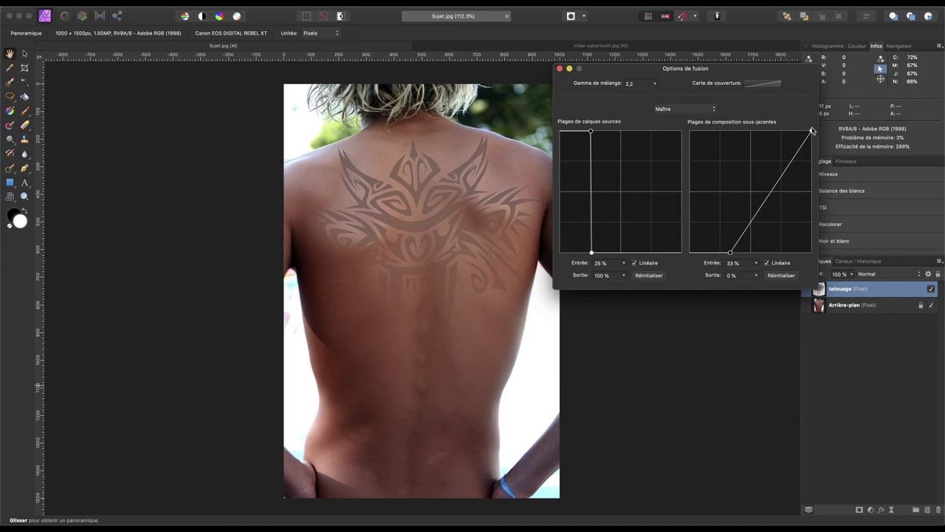
pyautogui.moveTo(812, 131); pyautogui.dragTo(745, 130)
pyautogui.moveTo(730, 252)
pyautogui.mouseDown()
pyautogui.moveTo(707, 238)
pyautogui.moveTo(701, 250)
pyautogui.moveTo(733, 256)
pyautogui.moveTo(718, 267)
pyautogui.mouseUp()
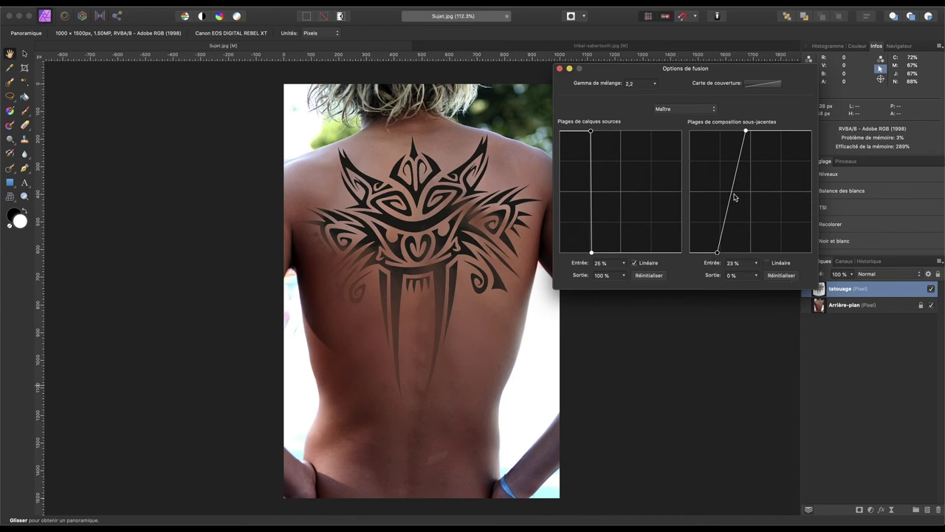
# Toggle Linéaire and add a middle point to bend the underlying range curve.
pyautogui.click(768, 263)
pyautogui.click(731, 193)
pyautogui.moveTo(732, 195); pyautogui.dragTo(744, 193)
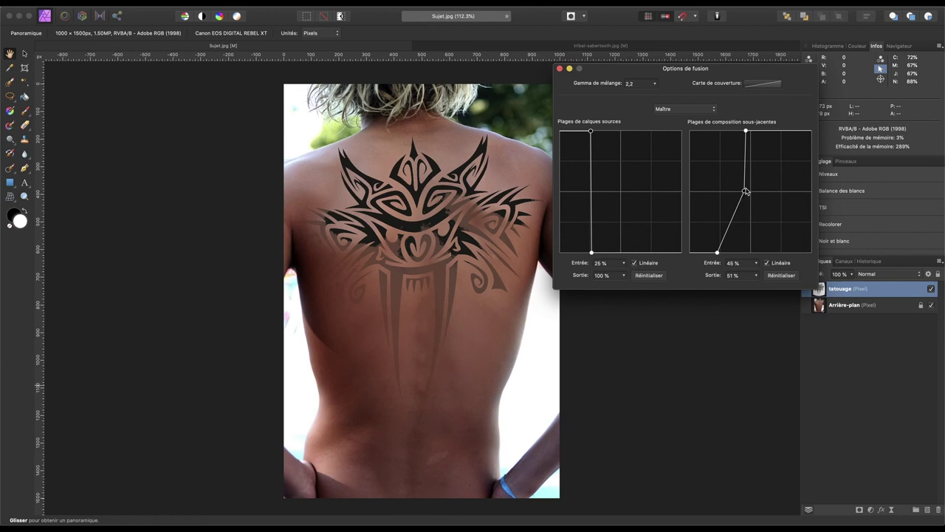
pyautogui.click(767, 262)
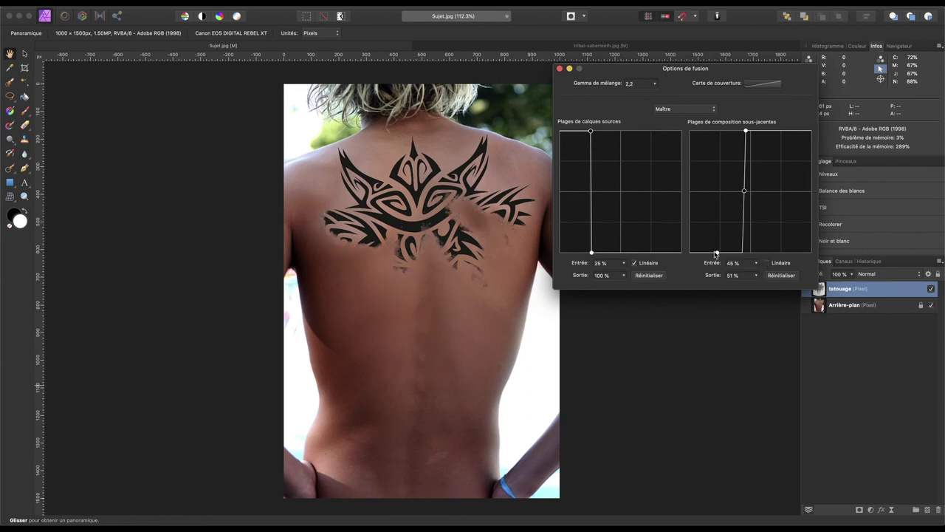
pyautogui.moveTo(744, 193)
pyautogui.mouseDown()
pyautogui.moveTo(716, 198)
pyautogui.moveTo(725, 200)
pyautogui.mouseUp()
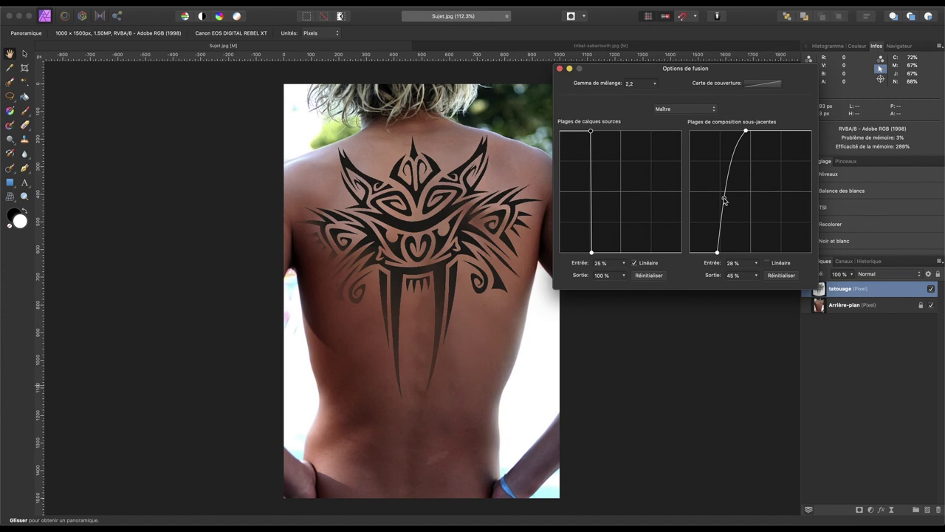
pyautogui.moveTo(725, 200); pyautogui.dragTo(726, 196)
# Delete the middle point, flatten the low start, and set the top point near 47% input.
pyautogui.moveTo(717, 254); pyautogui.dragTo(688, 235)
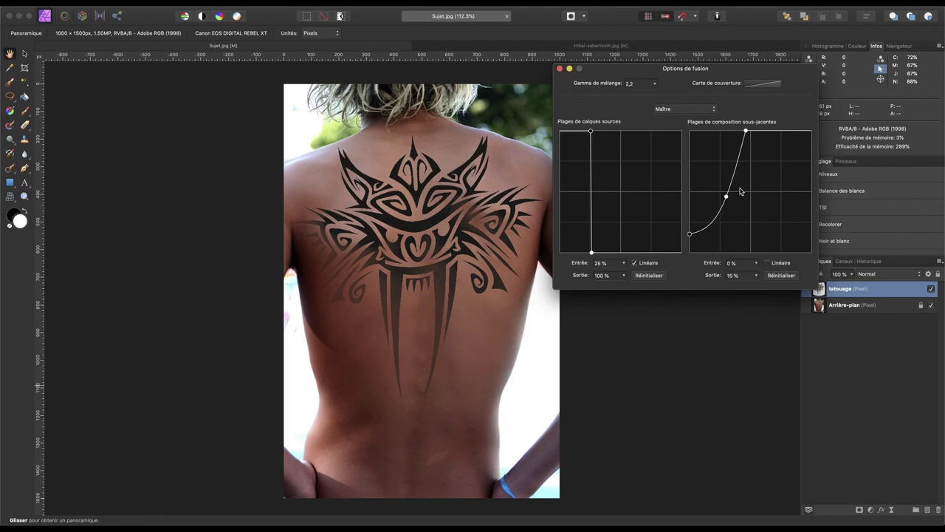
pyautogui.moveTo(691, 236); pyautogui.dragTo(710, 262)
pyautogui.moveTo(710, 262); pyautogui.dragTo(718, 256)
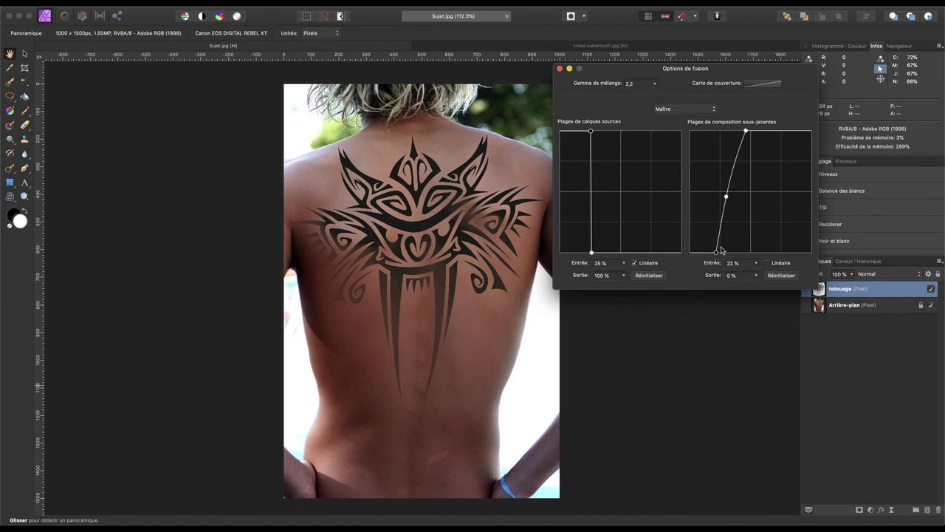
pyautogui.click(726, 197)
pyautogui.press('Delete')
pyautogui.moveTo(717, 253); pyautogui.dragTo(722, 233)
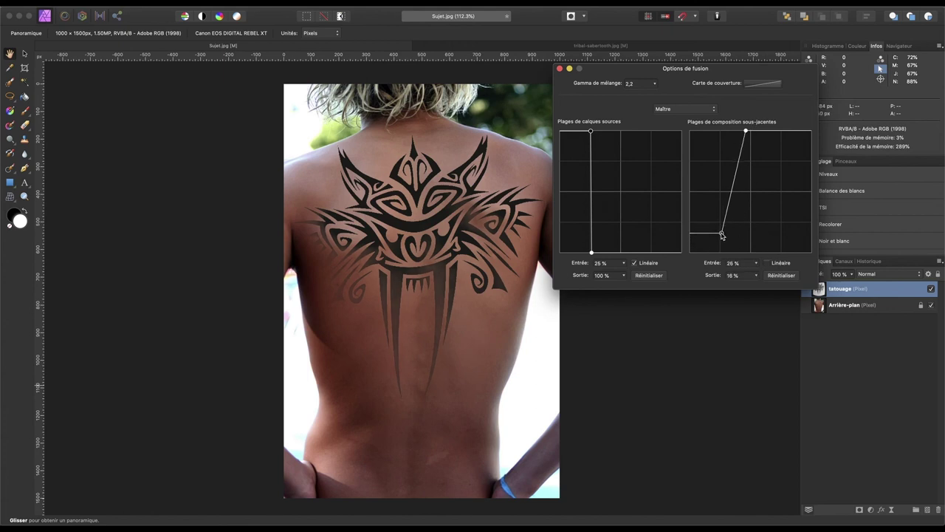
pyautogui.moveTo(746, 133); pyautogui.dragTo(754, 132)
pyautogui.moveTo(754, 132); pyautogui.dragTo(748, 133)
# Close Blend Options and give the tatouage layer Lumière tamisée mode with 70% Opacité.
pyautogui.click(559, 68)
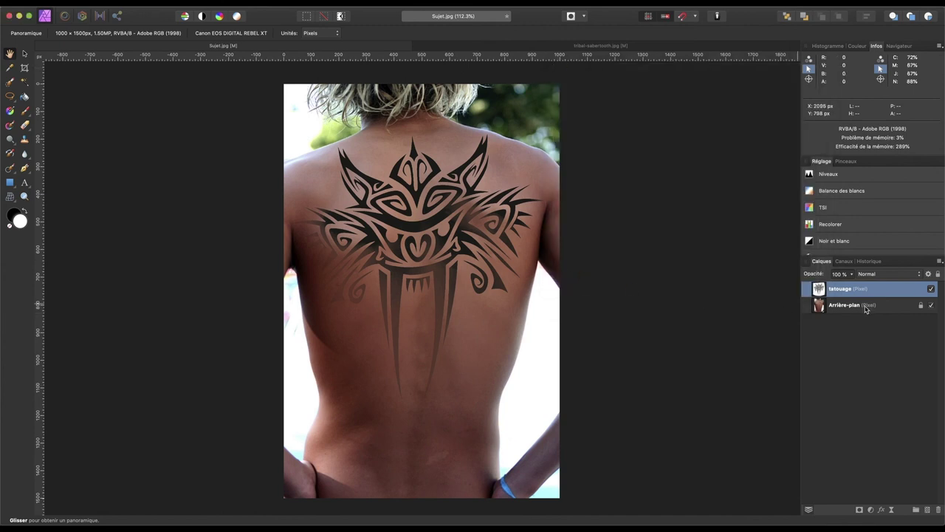
pyautogui.click(887, 275)
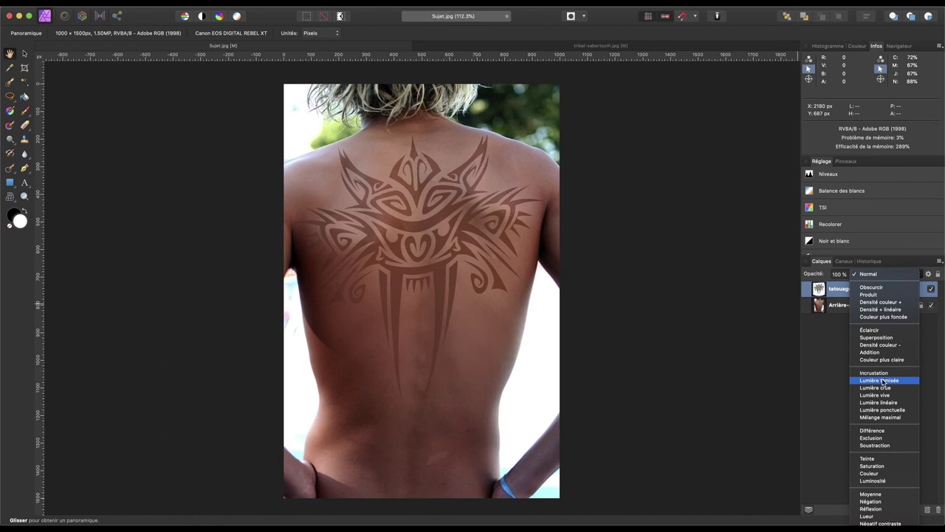
pyautogui.click(884, 381)
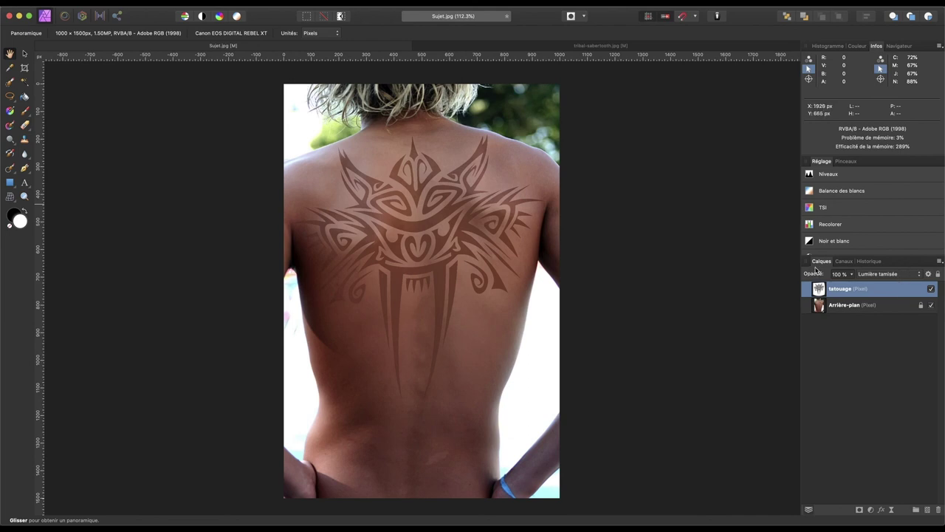
pyautogui.moveTo(816, 277); pyautogui.dragTo(802, 277)
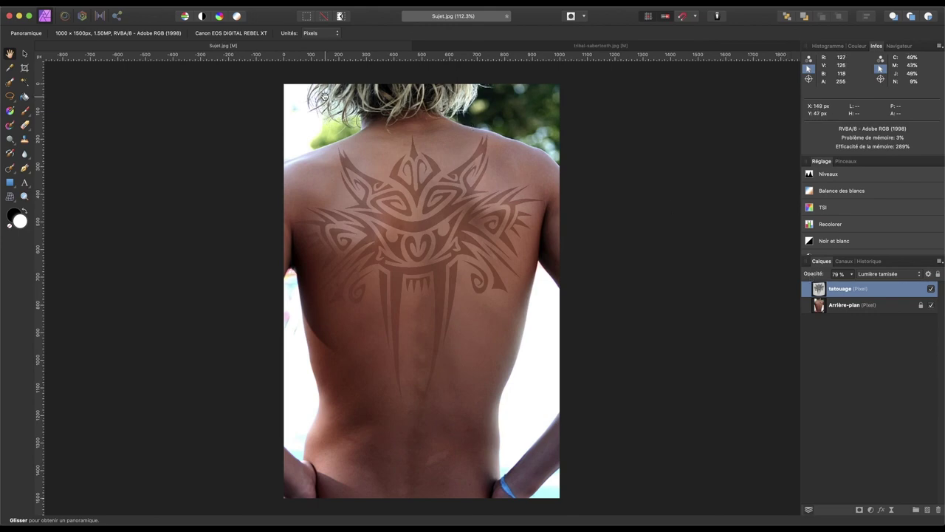
# Zoom to about 449% and scroll around the tattoo to inspect how it takes the skin texture.
pyautogui.scroll(1, 273, 118)
pyautogui.scroll(1, 449, 185)
pyautogui.scroll(1, 509, 241)
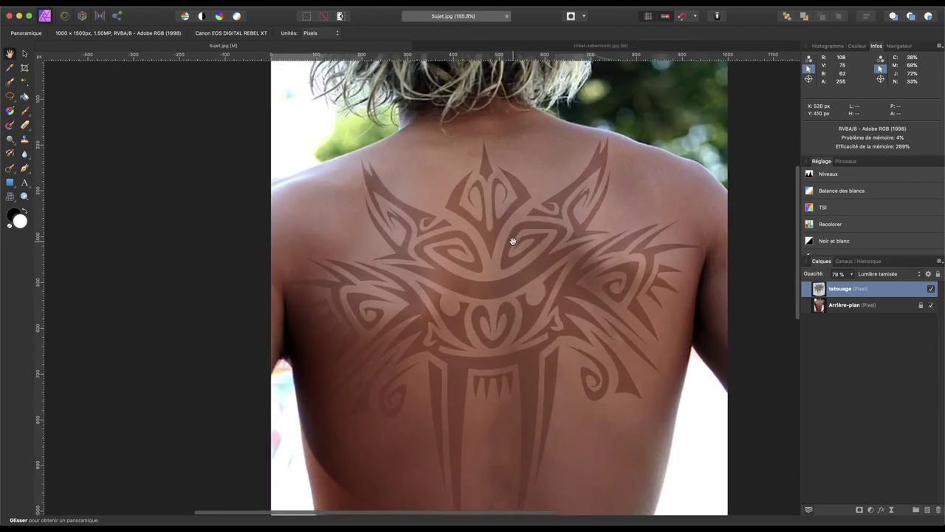
pyautogui.scroll(1, 513, 241)
pyautogui.scroll(2, 513, 241)
pyautogui.scroll(-5, 514, 241)
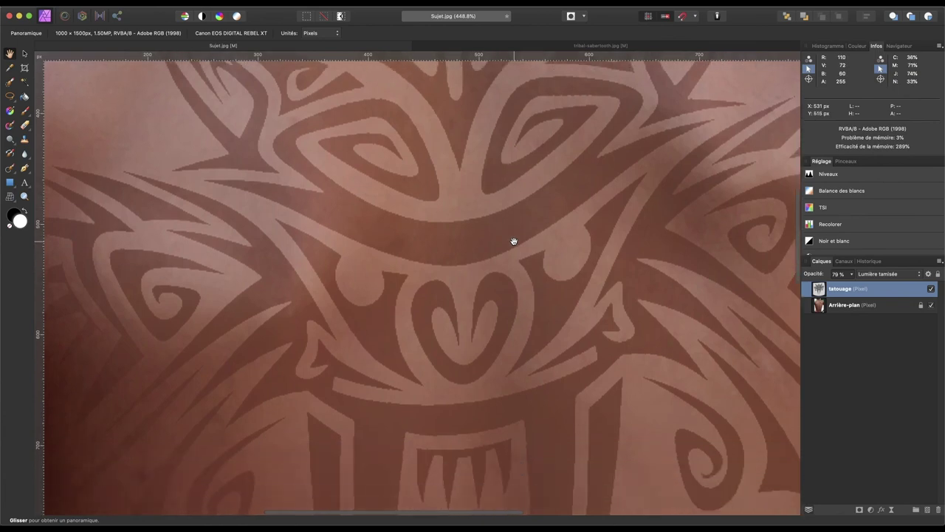
pyautogui.scroll(-2, 513, 242)
pyautogui.scroll(-2, 513, 241)
pyautogui.scroll(-2, 513, 242)
pyautogui.scroll(4, 513, 241)
pyautogui.scroll(4, 513, 242)
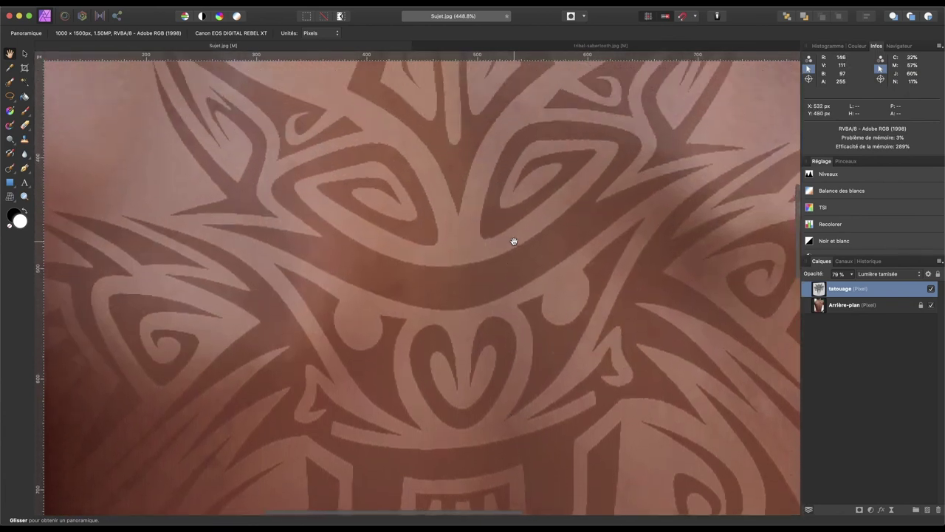
pyautogui.scroll(4, 513, 241)
pyautogui.scroll(4, 513, 241)
pyautogui.scroll(1, 513, 242)
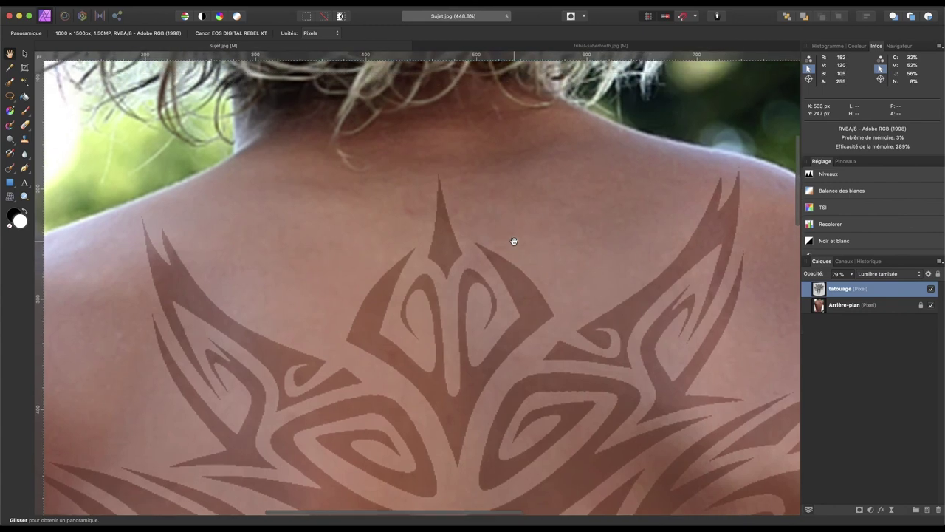
pyautogui.hscroll(3, 514, 241)
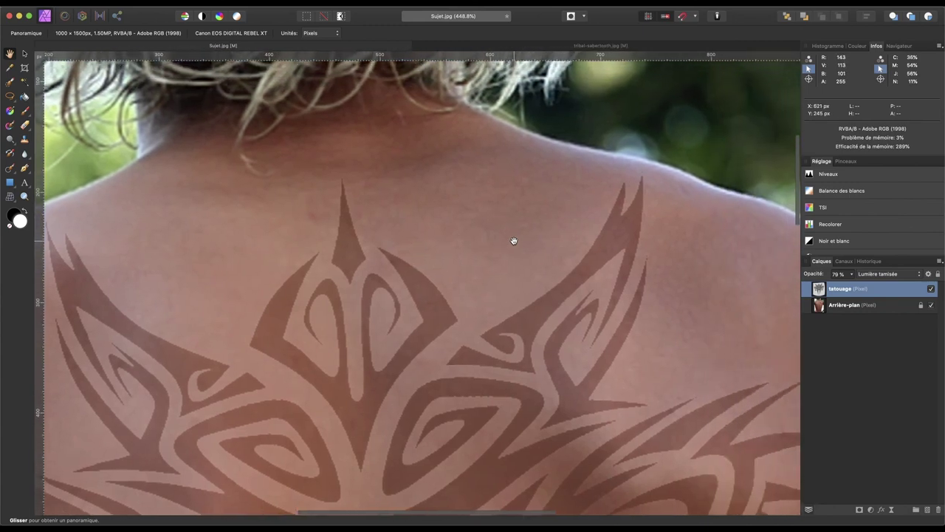
pyautogui.scroll(2, 513, 241)
pyautogui.scroll(-4, 559, 222)
pyautogui.scroll(-1, 559, 223)
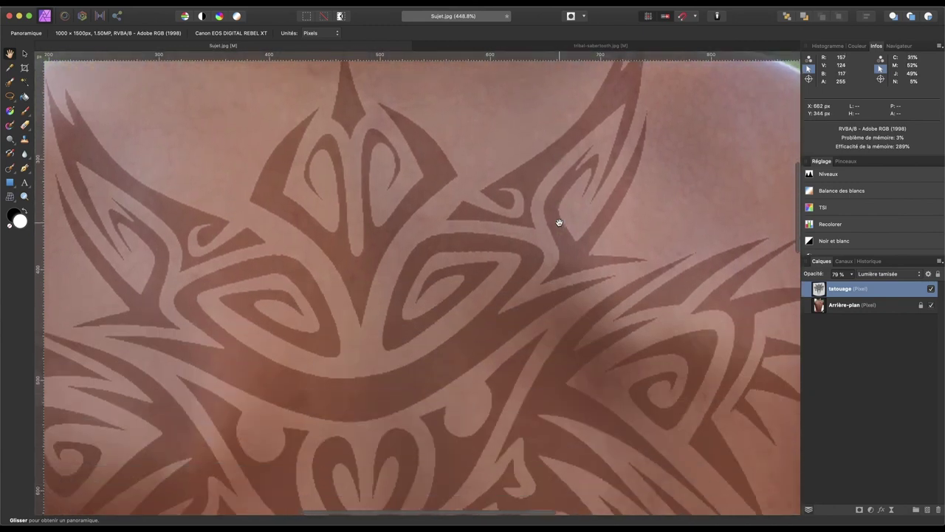
pyautogui.scroll(2, 559, 223)
pyautogui.scroll(3, 559, 222)
pyautogui.scroll(-3, 559, 223)
pyautogui.scroll(-1, 559, 222)
pyautogui.scroll(-3, 559, 222)
pyautogui.scroll(-3, 559, 222)
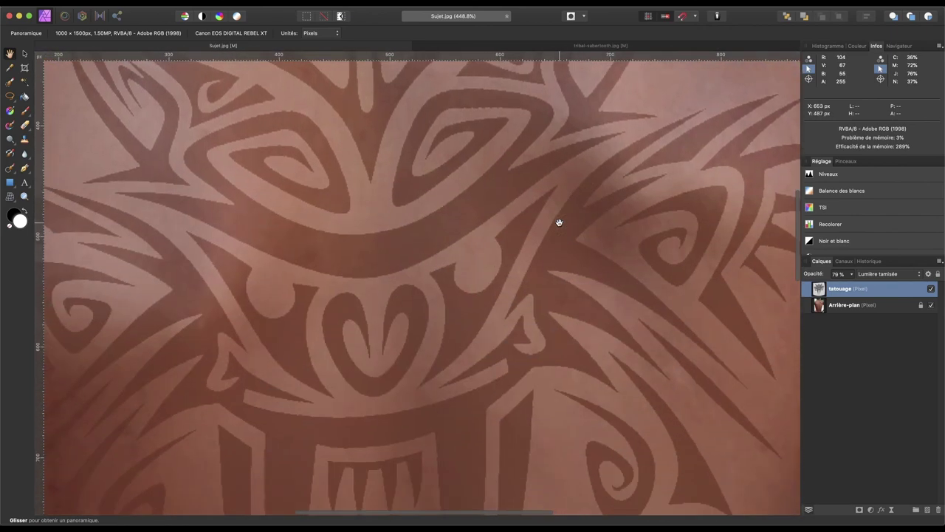
pyautogui.scroll(-3, 558, 222)
pyautogui.scroll(-2, 559, 222)
pyautogui.scroll(3, 559, 222)
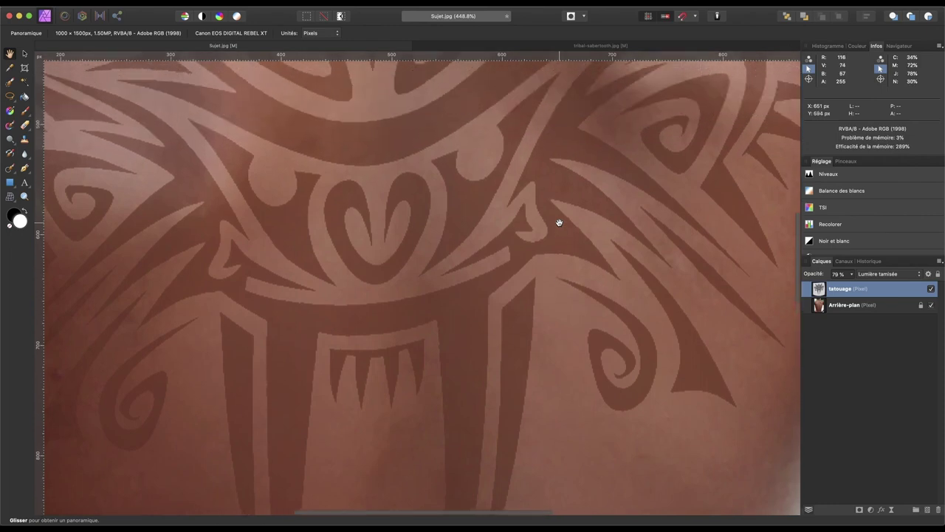
pyautogui.scroll(3, 559, 223)
pyautogui.scroll(2, 559, 223)
pyautogui.scroll(2, 559, 223)
pyautogui.scroll(-2, 559, 222)
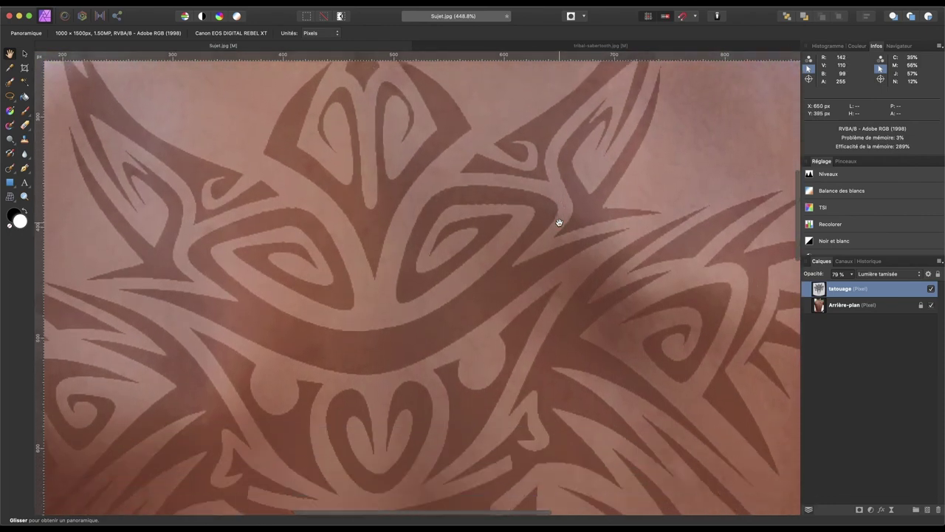
pyautogui.scroll(-2, 558, 222)
pyautogui.scroll(-1, 559, 222)
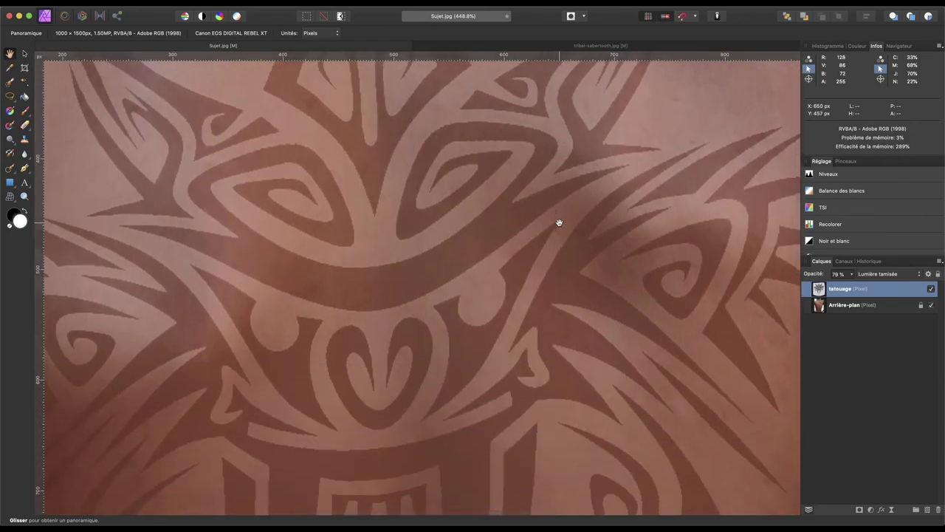
pyautogui.hscroll(1, 446, 302)
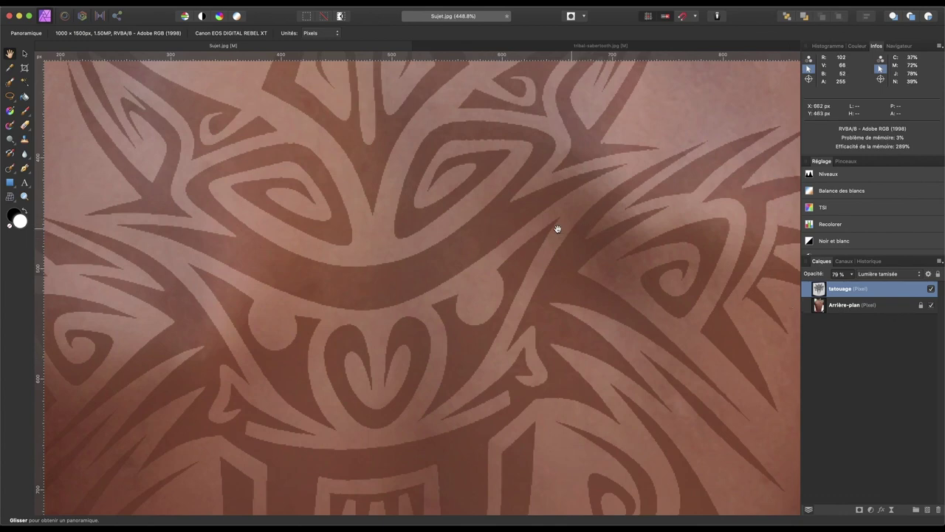
pyautogui.scroll(5, 483, 217)
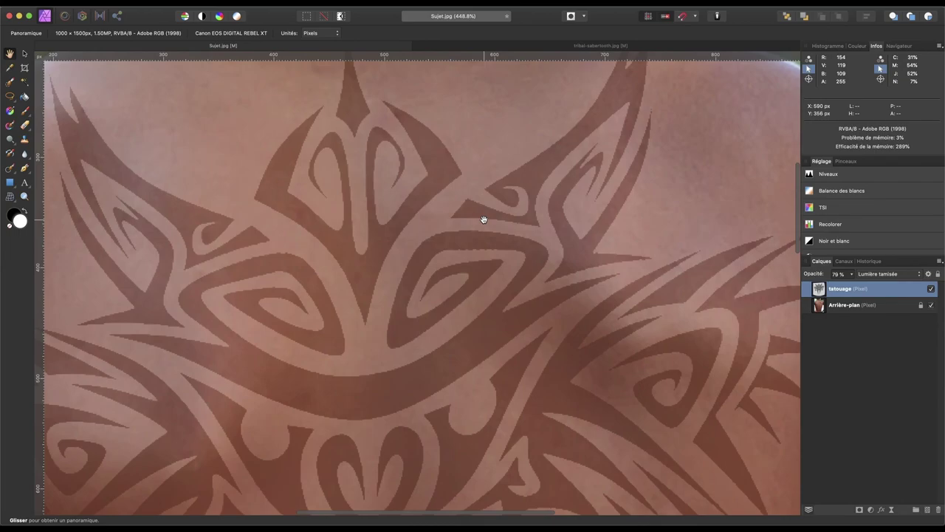